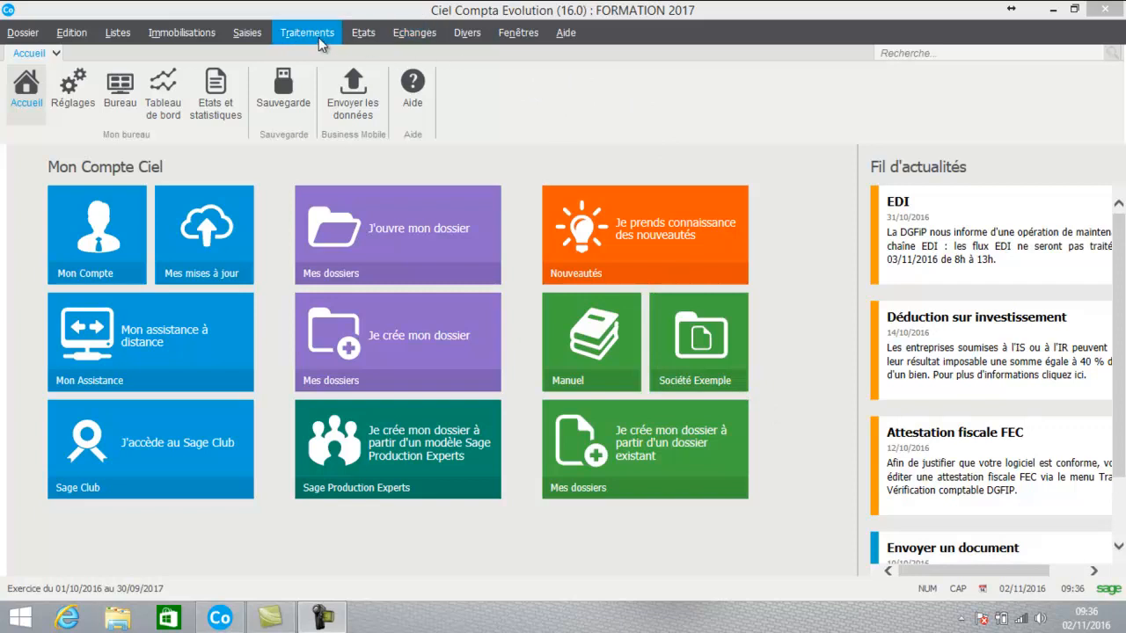
Step: Open the kilometre entry window (Saisie kilomètre) and select the purchases journal HA
left_click(248, 31)
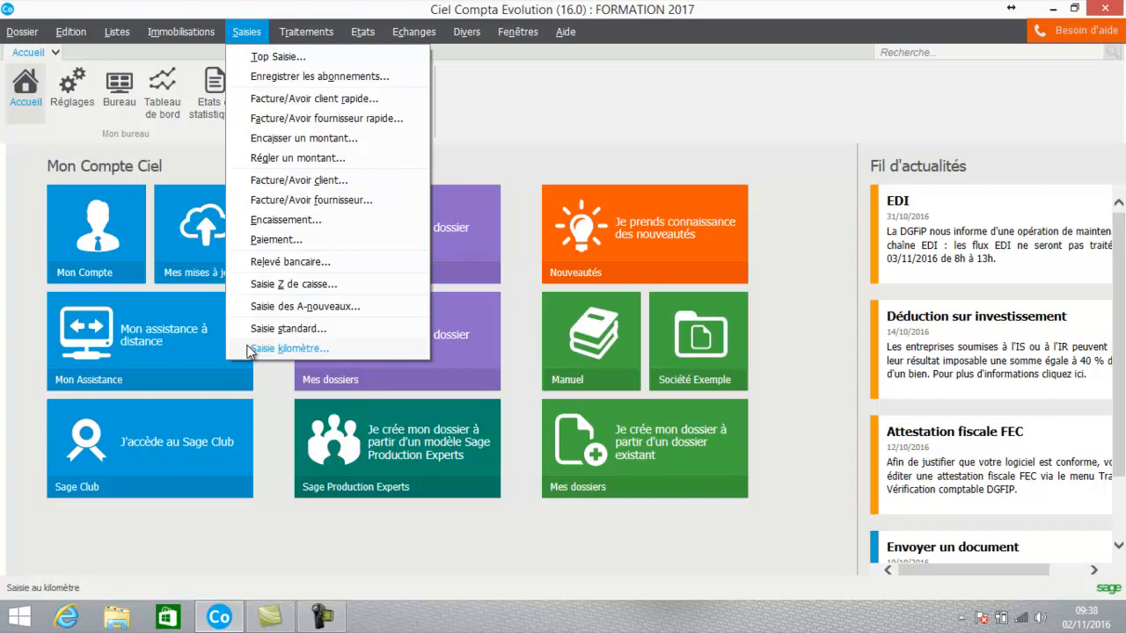
left_click(289, 349)
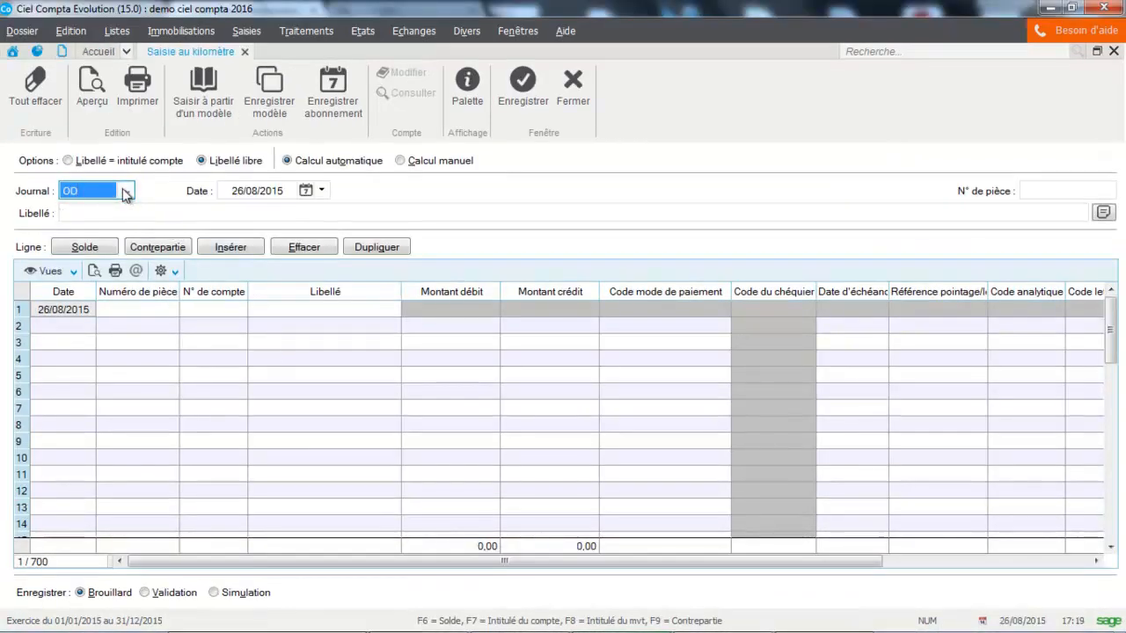
left_click(125, 192)
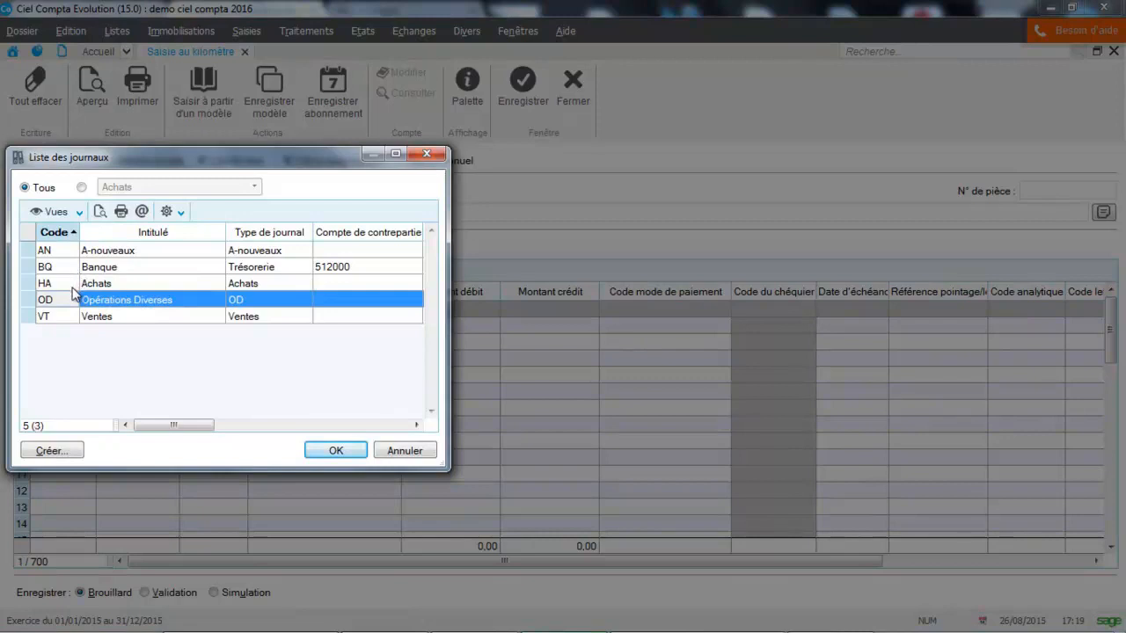
double_click(78, 285)
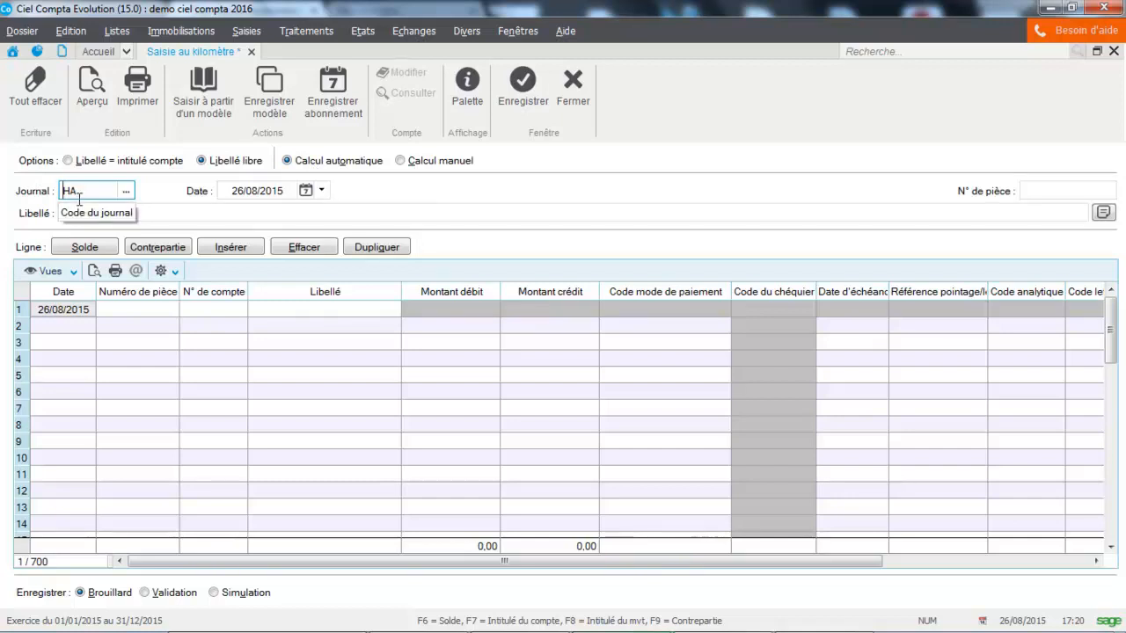
Step: Set the entry's piece number to 1 in the header
left_click(1058, 188)
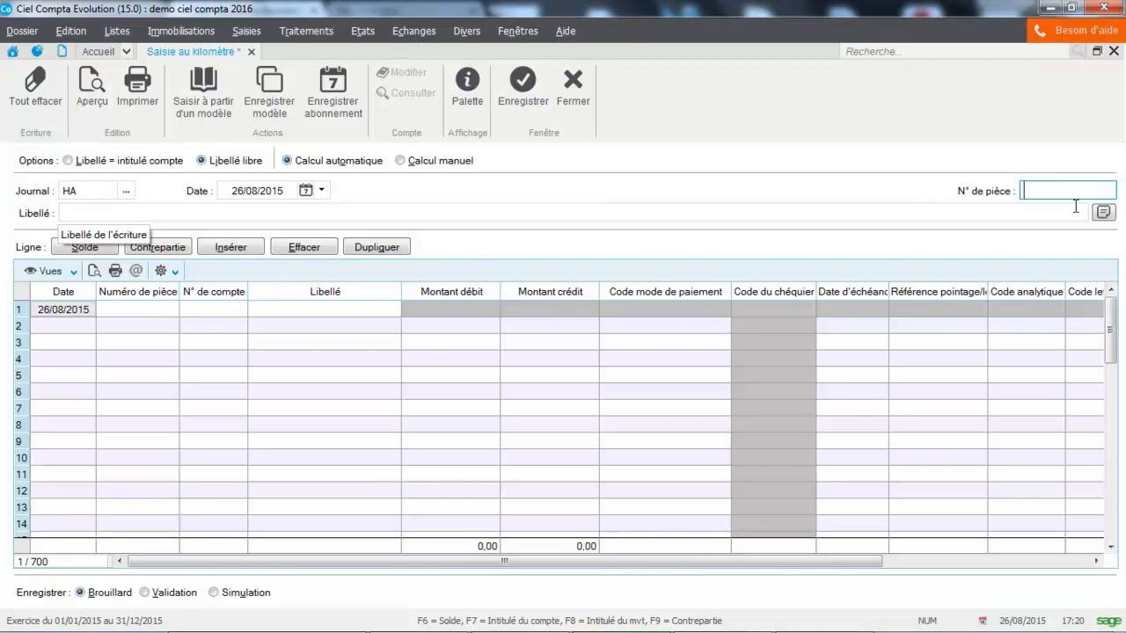
key("Caps_Lock")
type("1")
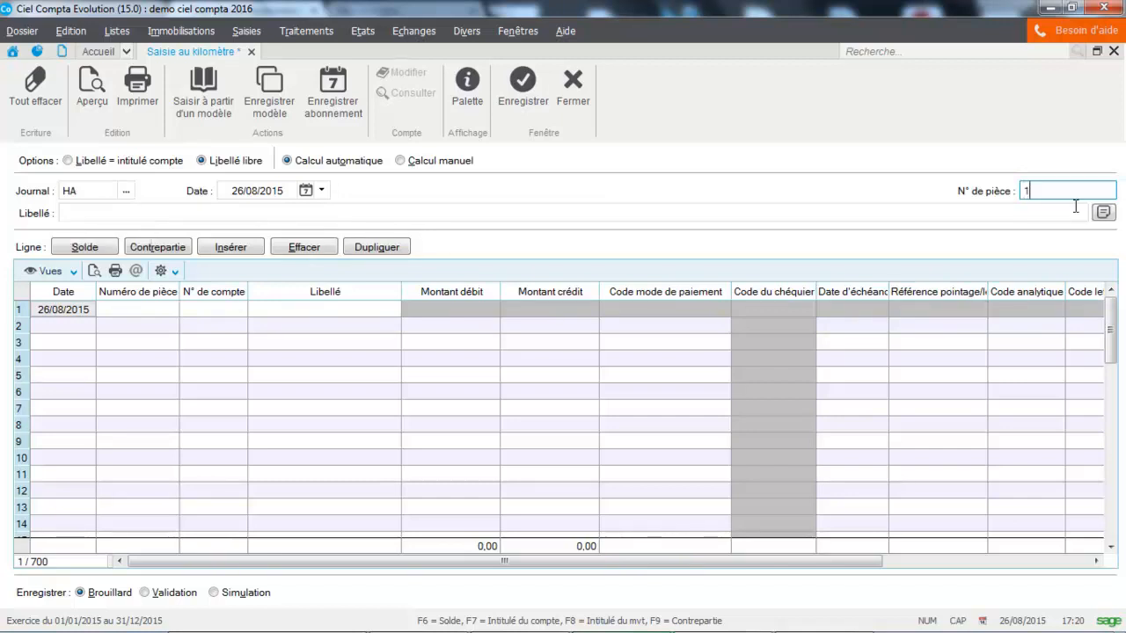
key("Tab")
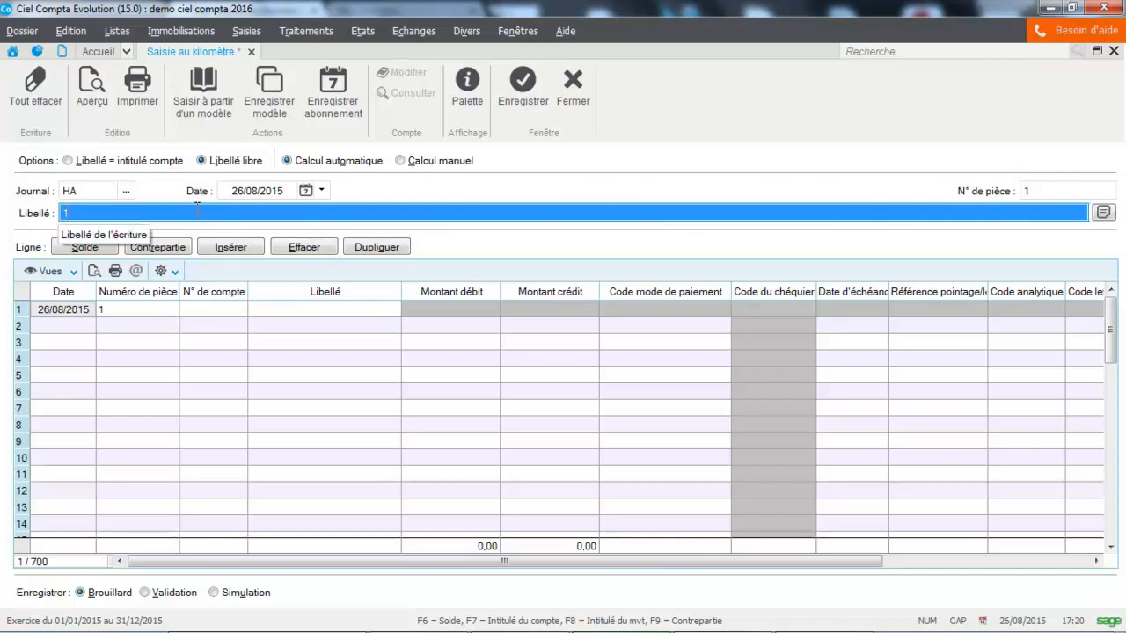
Step: Replace the proposed entry label in the header with "Saisie achat du 26/08"
key("BackSpace")
key("Caps_Lock")
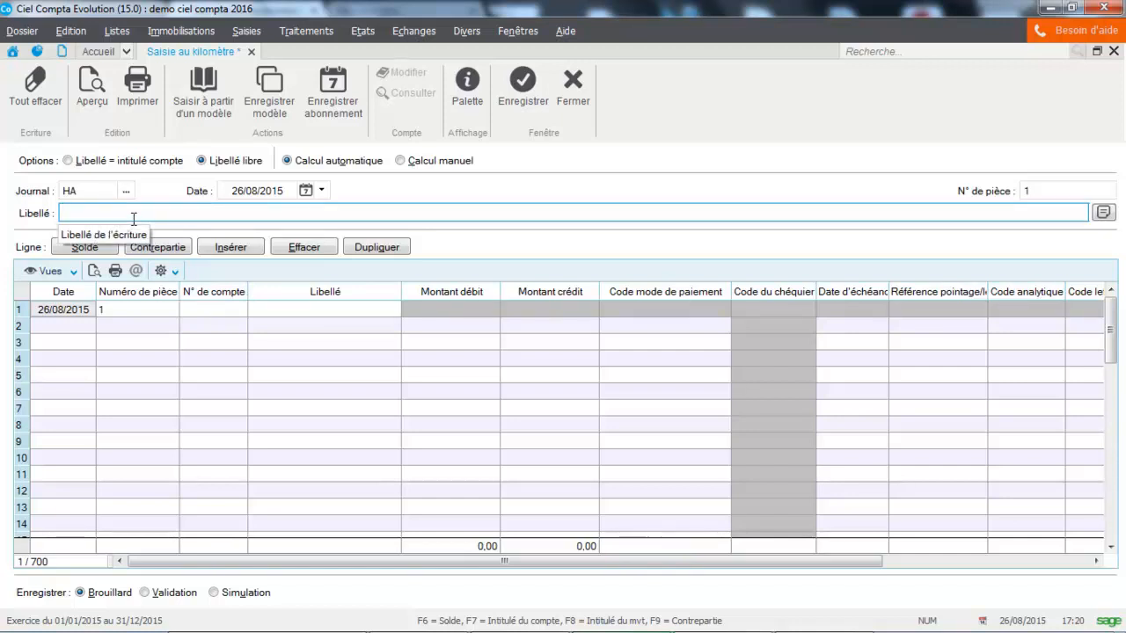
type("Sai")
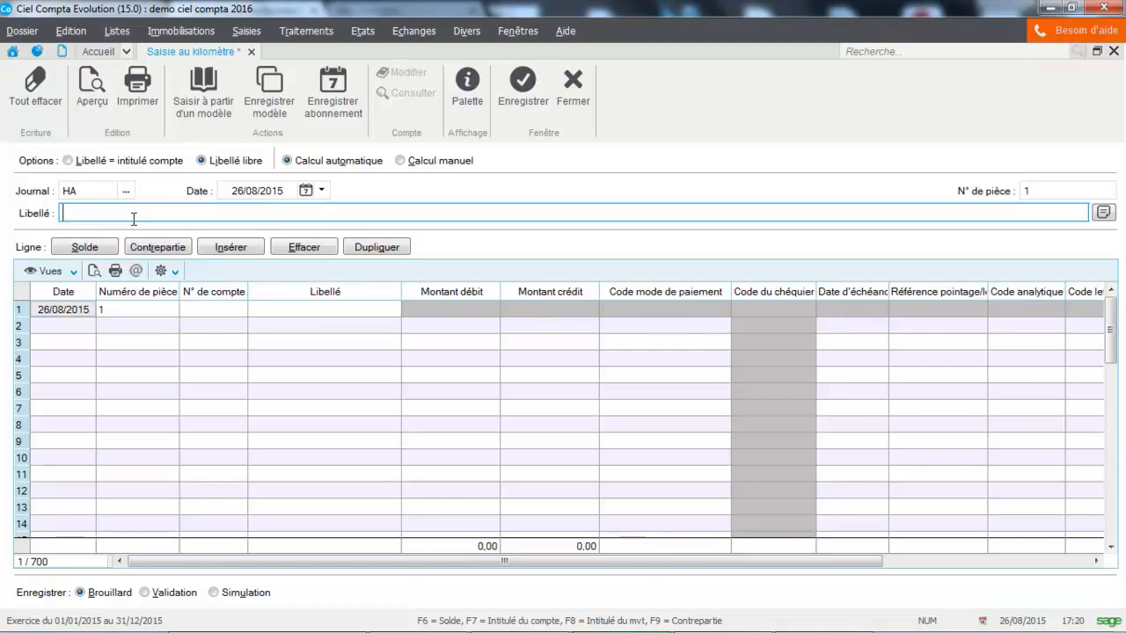
type("sie achaht")
key("BackSpace")
key("BackSpace")
type("t du")
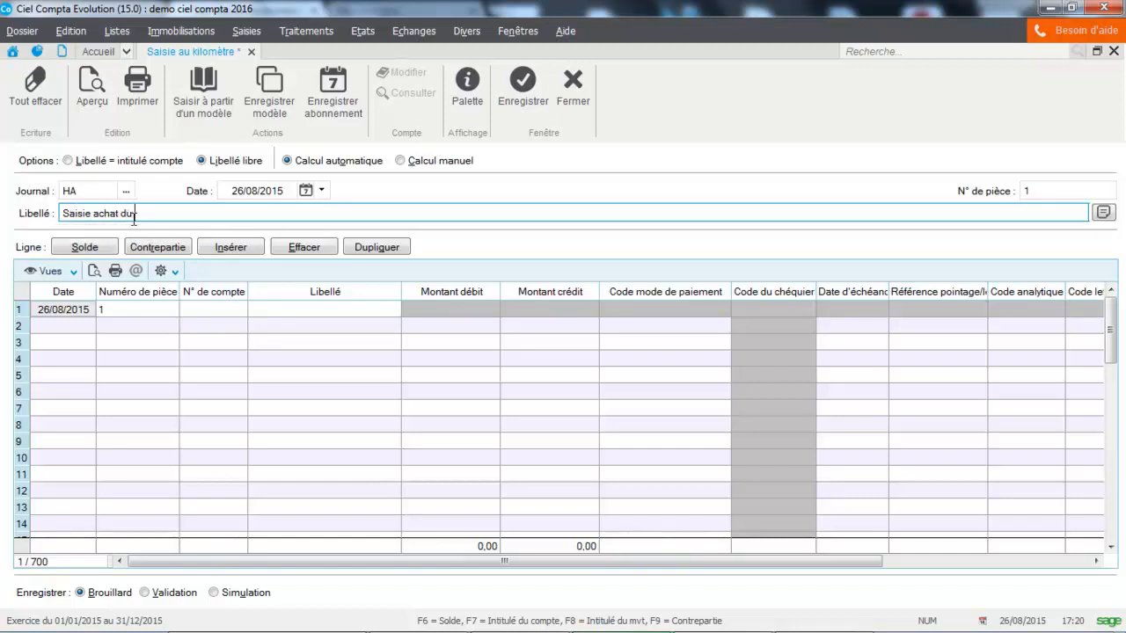
key("Caps_Lock")
type("26/08")
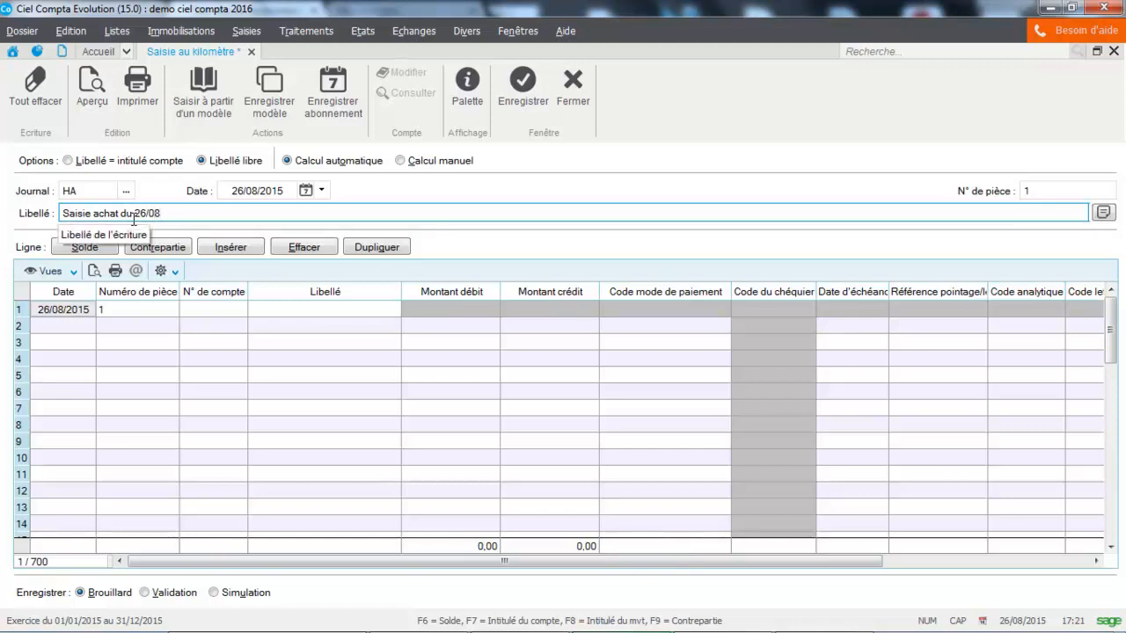
key("Return")
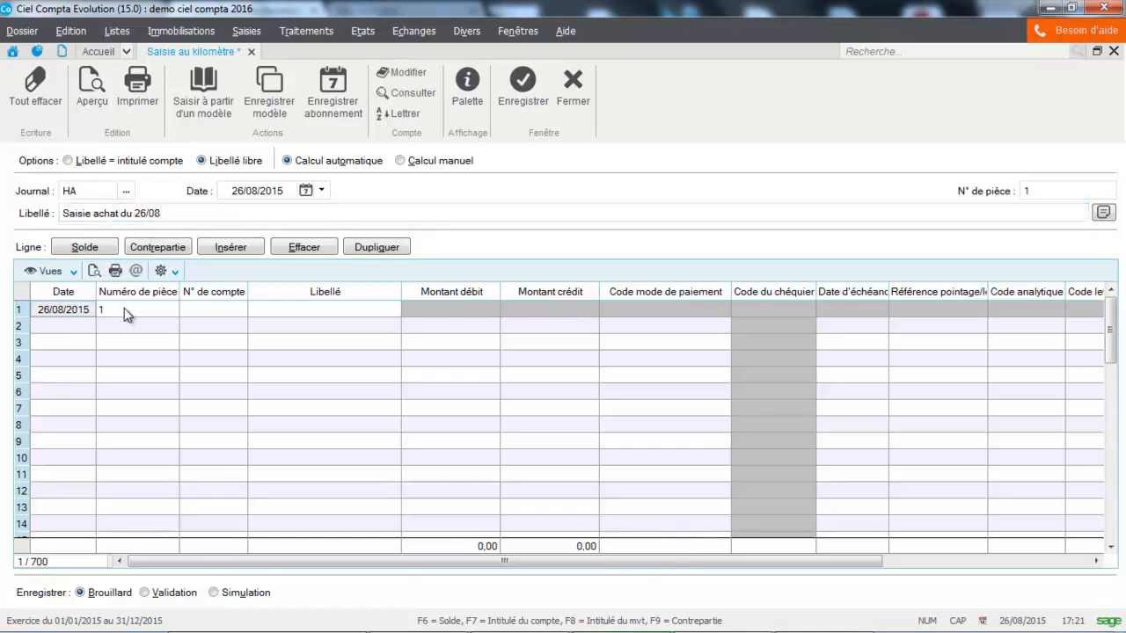
Step: Assign account 401000 (Fournisseurs divers) to line 1 of the entry
left_click(225, 310)
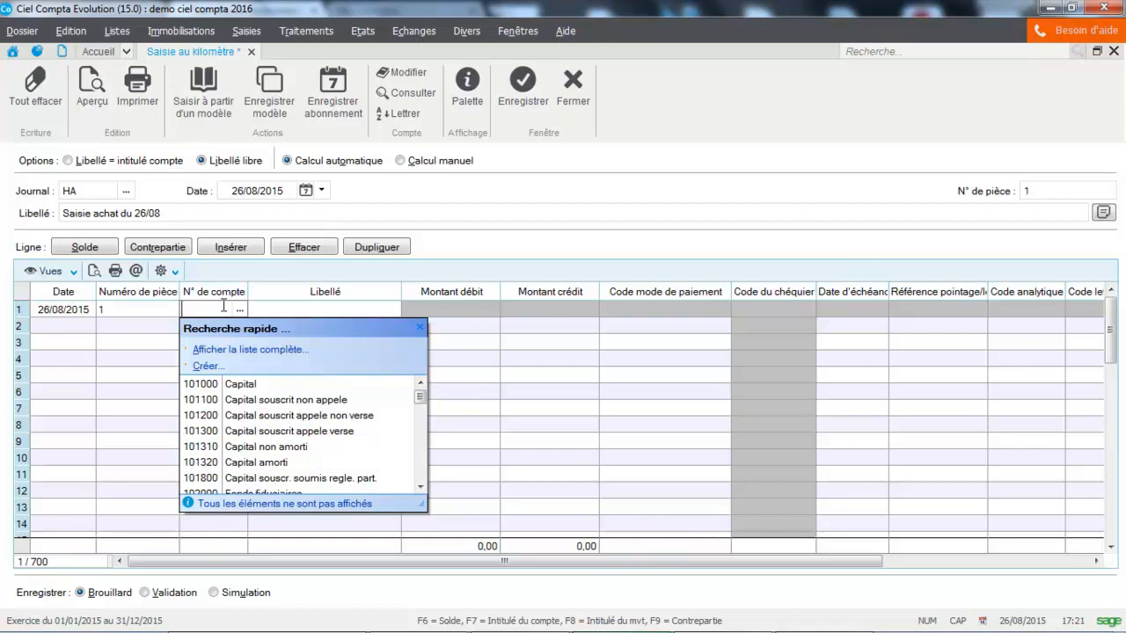
type("40")
type("1")
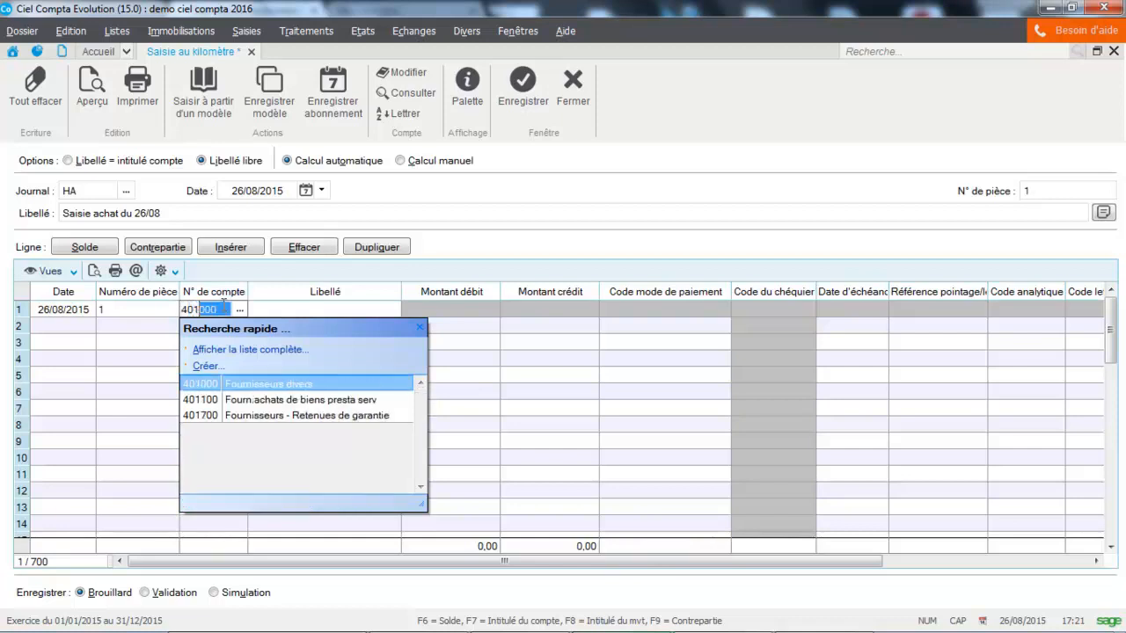
left_click(213, 383)
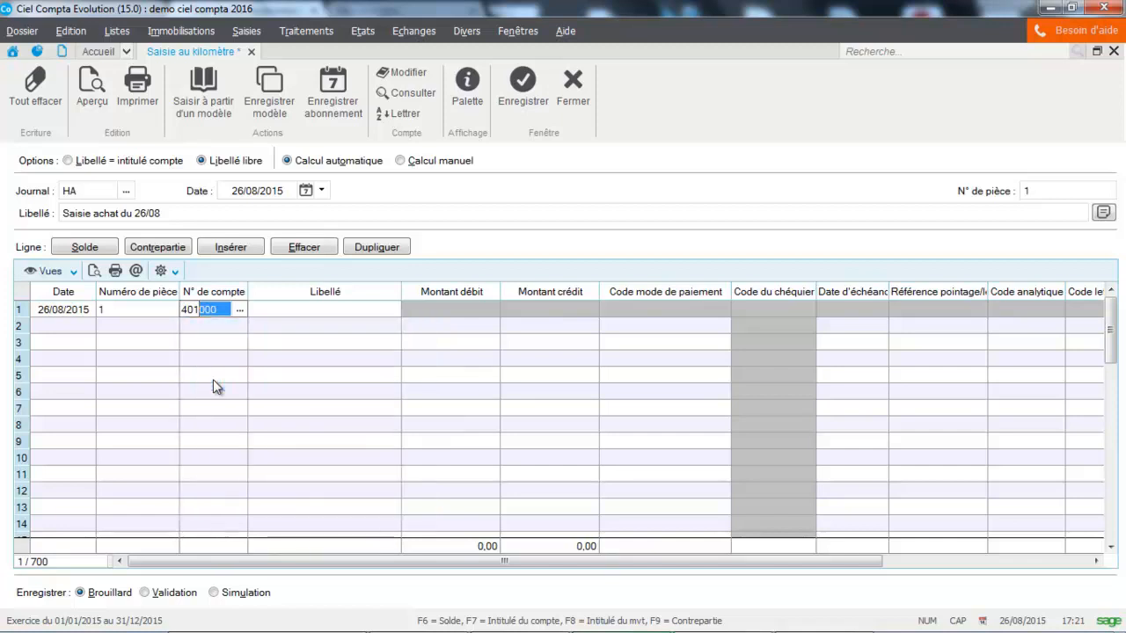
Step: Replace the label of line 1 with "Facture orange"
left_click(305, 308)
left_click_drag(372, 308, 197, 299)
key("Caps_Lock")
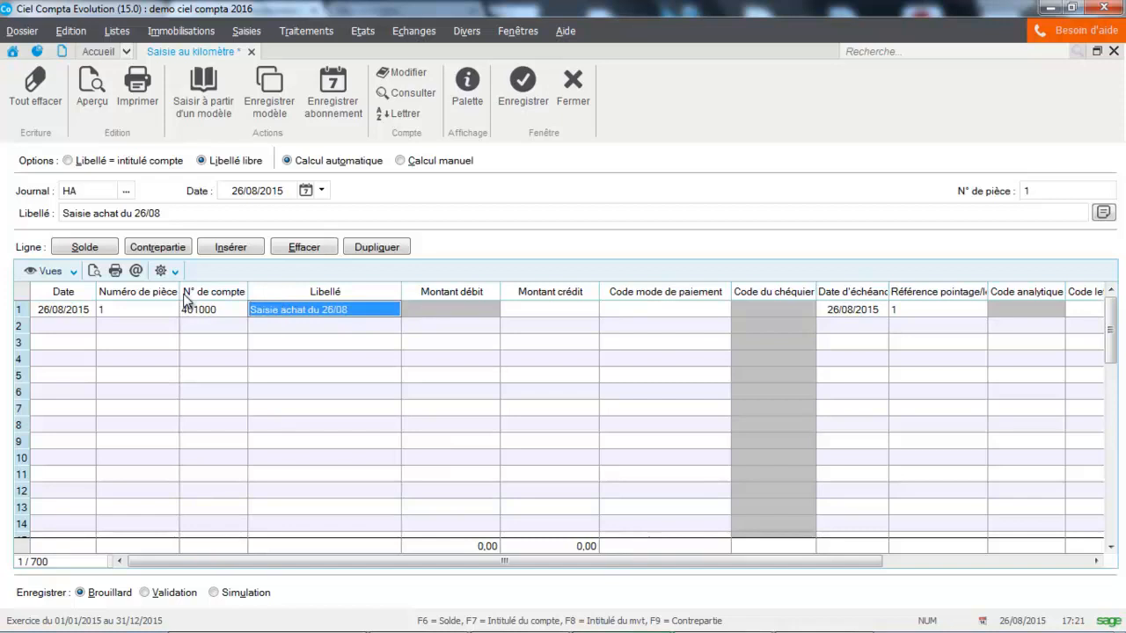
type("Fa")
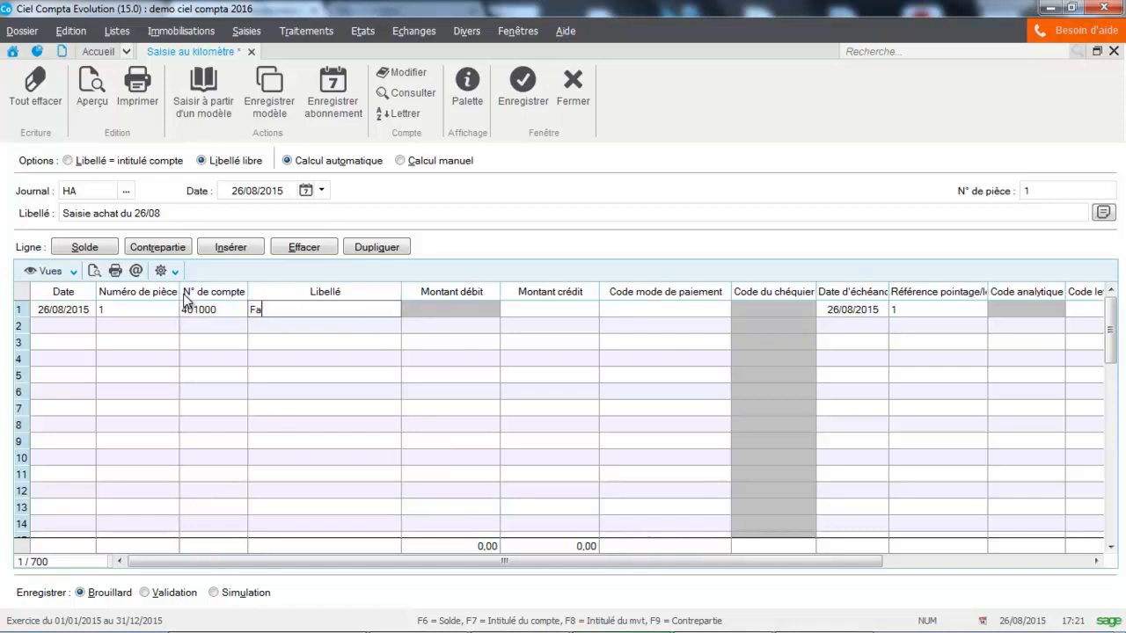
type("cture orange")
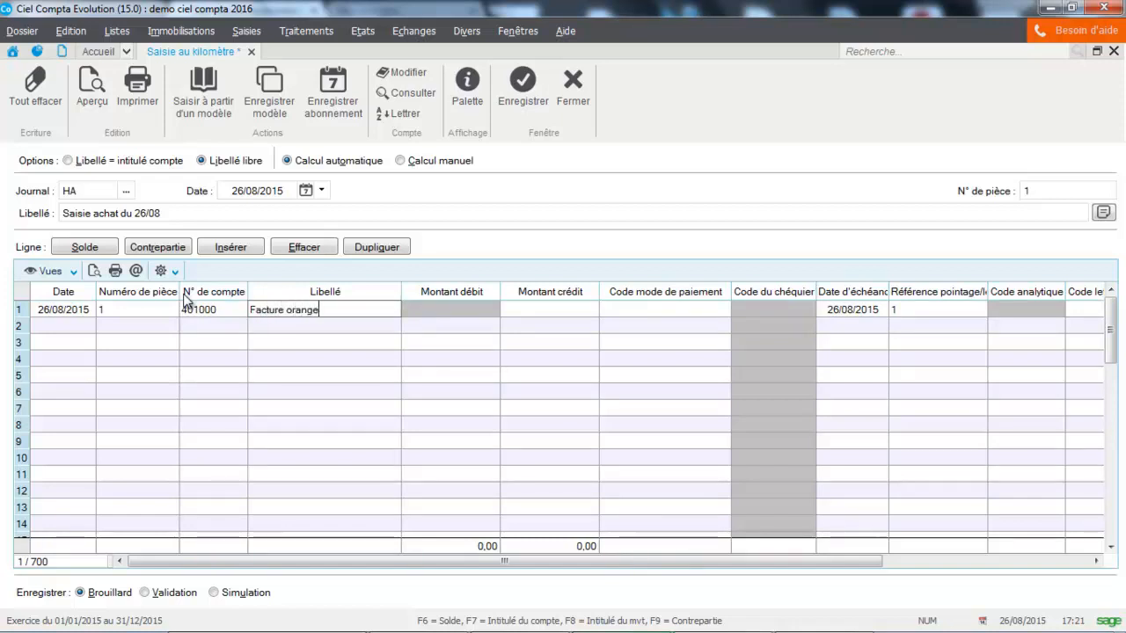
key("Tab")
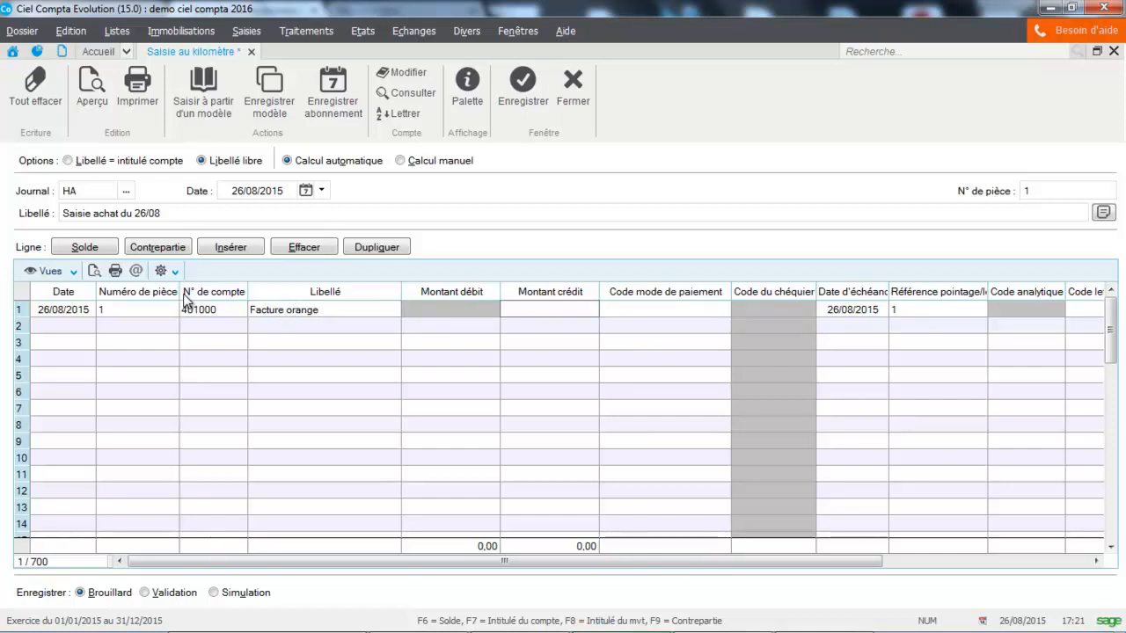
Step: Enter a credit amount of 80 on line 1 and complete the line without a payment mode
key("Caps_Lock")
type("80")
key("Tab")
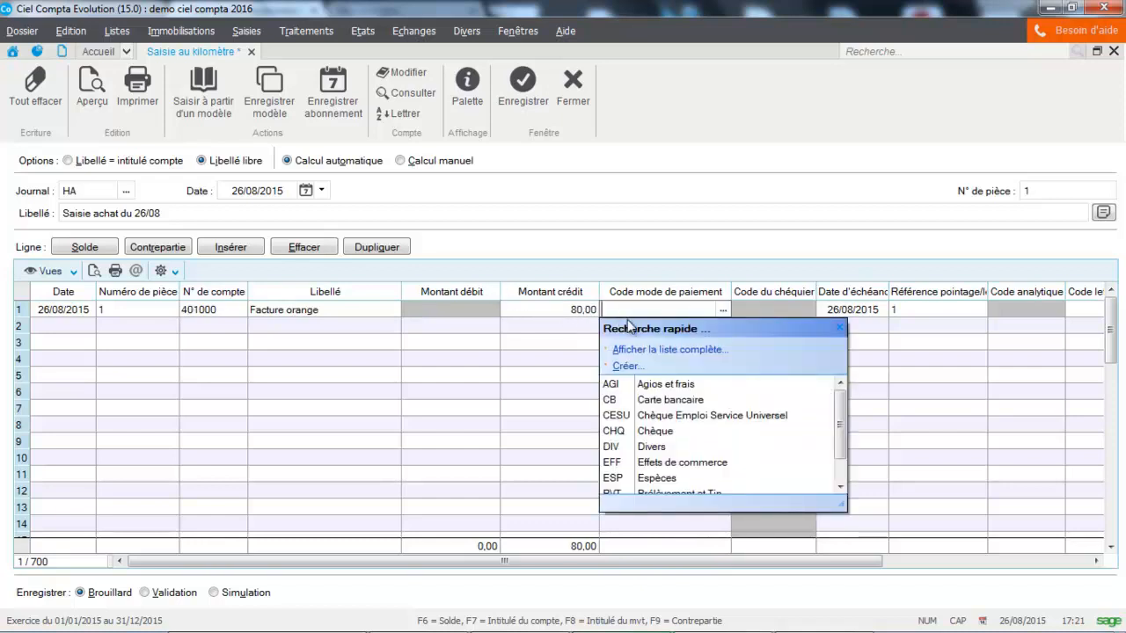
key("Tab")
key("Tab")
key("Tab")
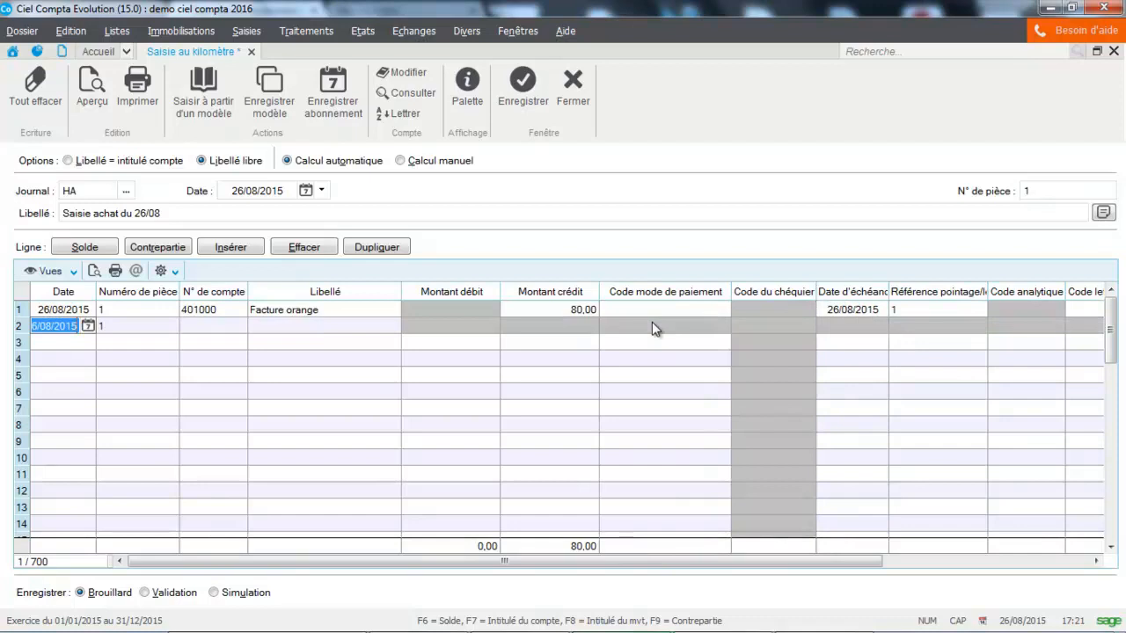
Step: Fill line 2 with account 445667 (TVA déductible 20 %), accepting the proposed label and automatically calculated debit amount
key("Tab")
key("Tab")
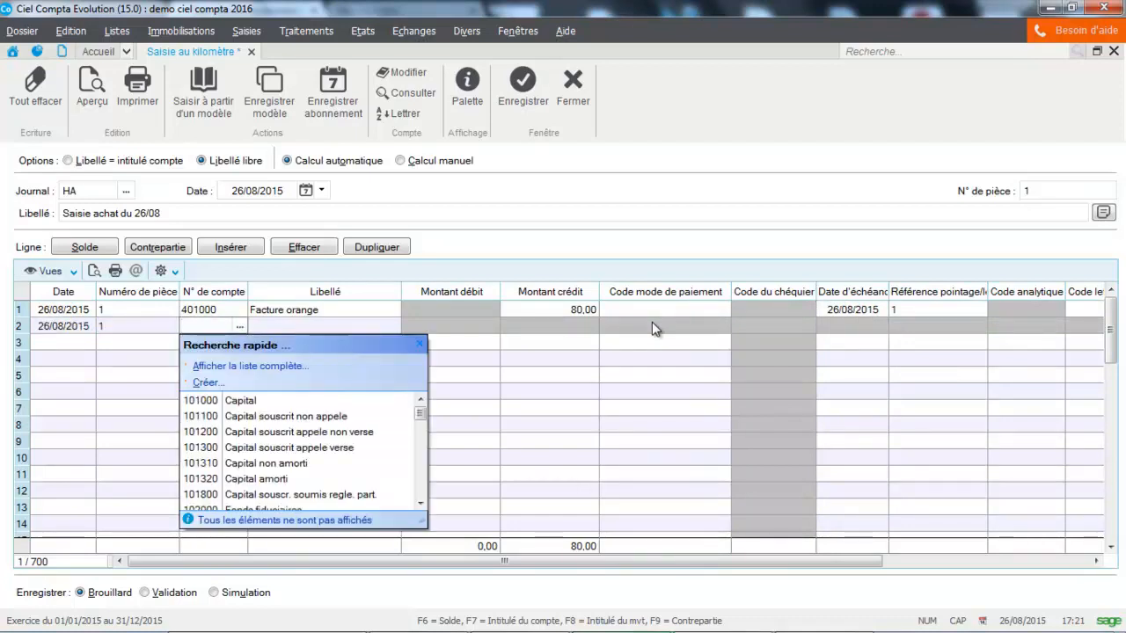
type("4456")
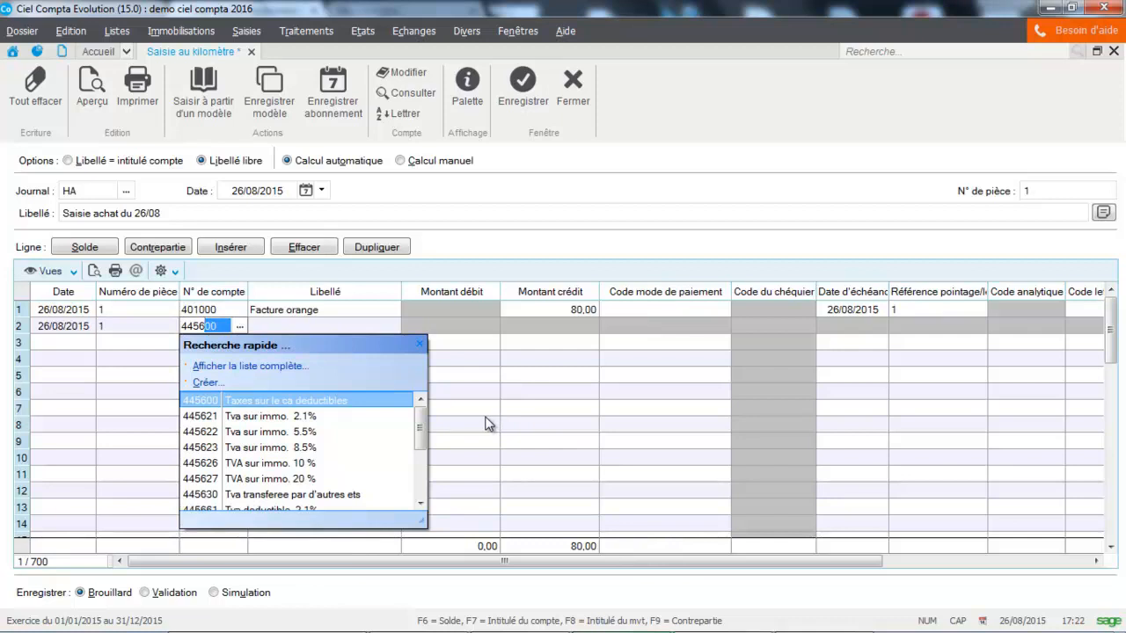
type("61")
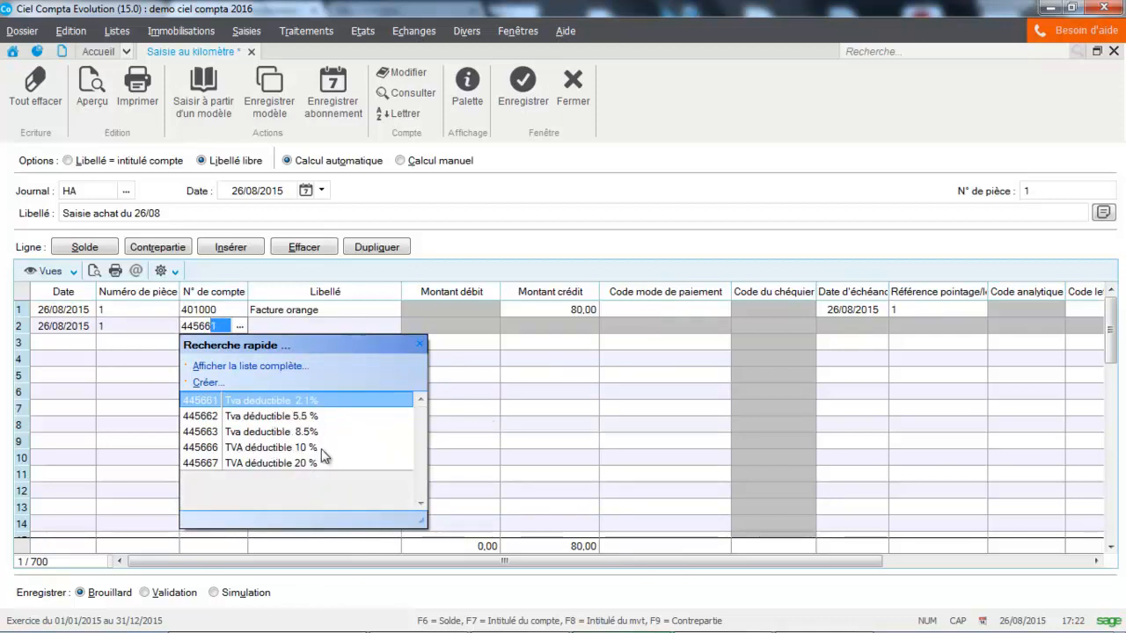
left_click(307, 464)
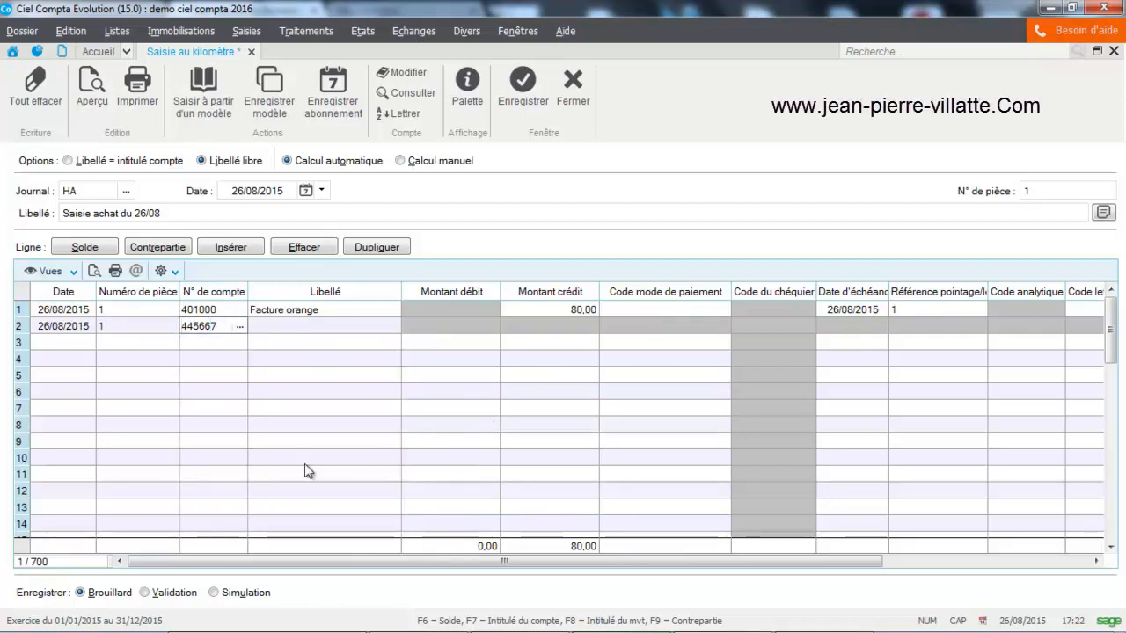
key("Tab")
key("Tab")
key("Tab")
key("Tab")
key("Tab")
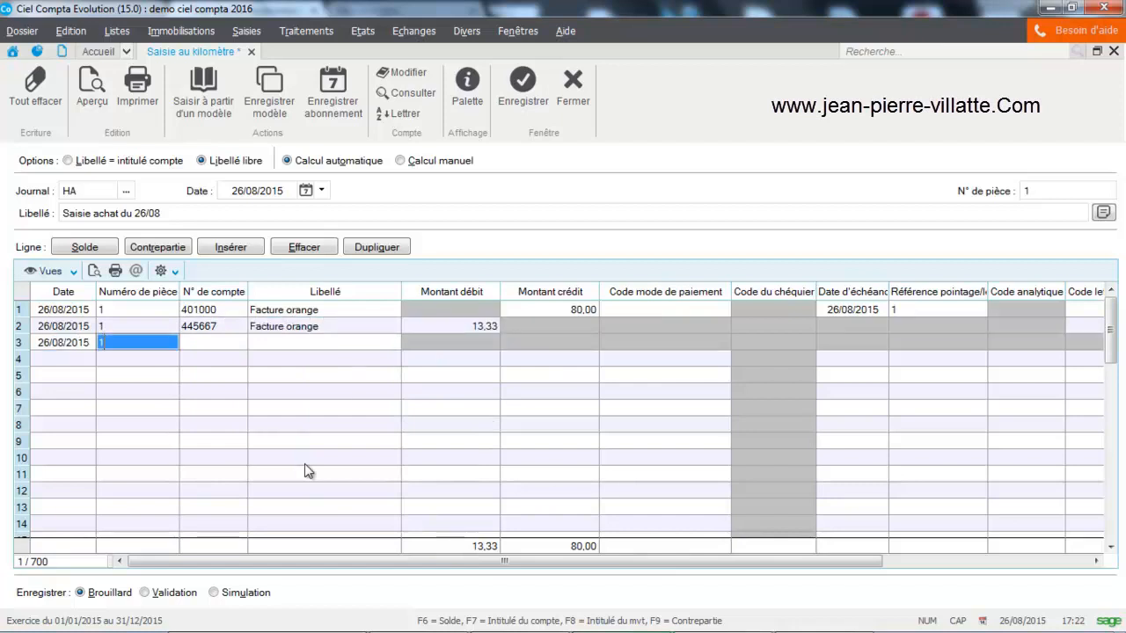
Step: Assign expense account 626000 to line 3, keep the proposed label, and balance the entry with the Solde function
type("626000")
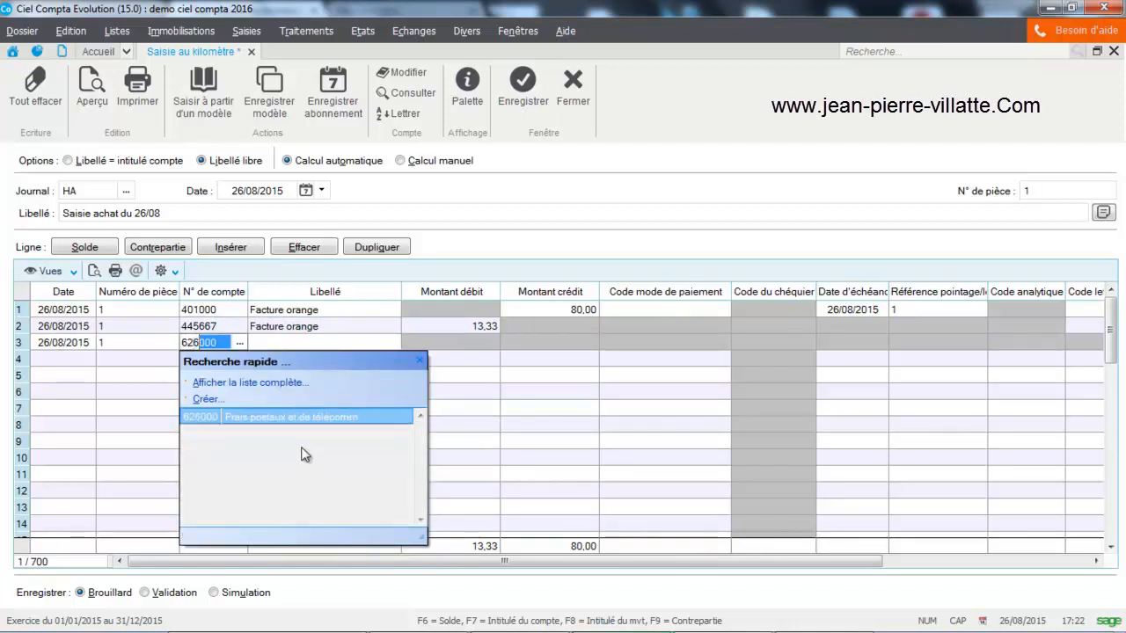
left_click(299, 419)
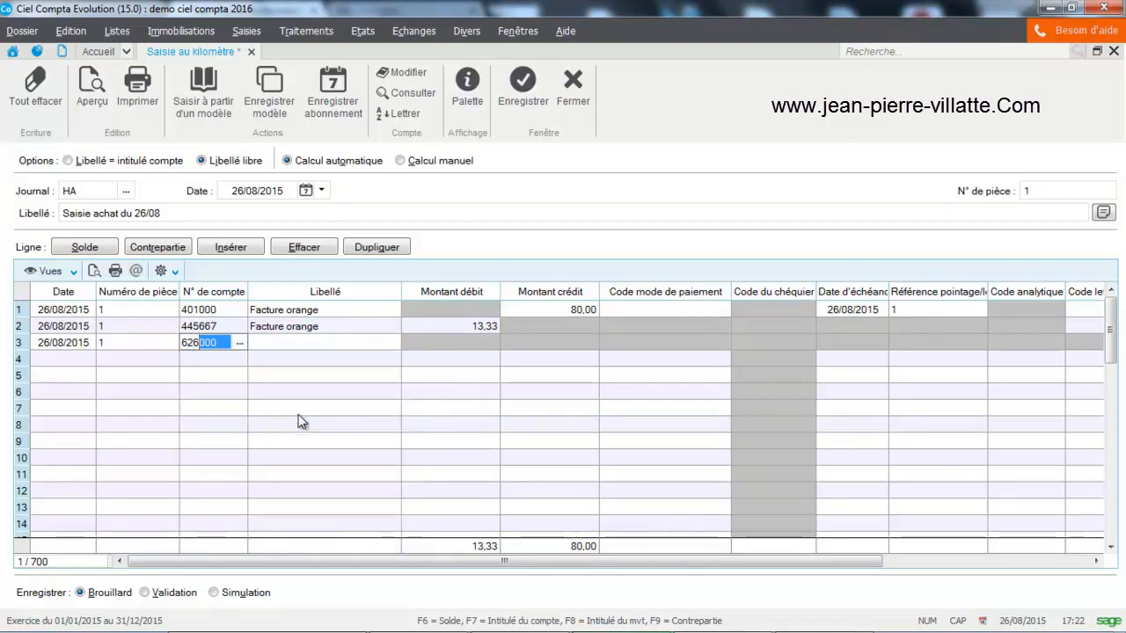
key("Tab")
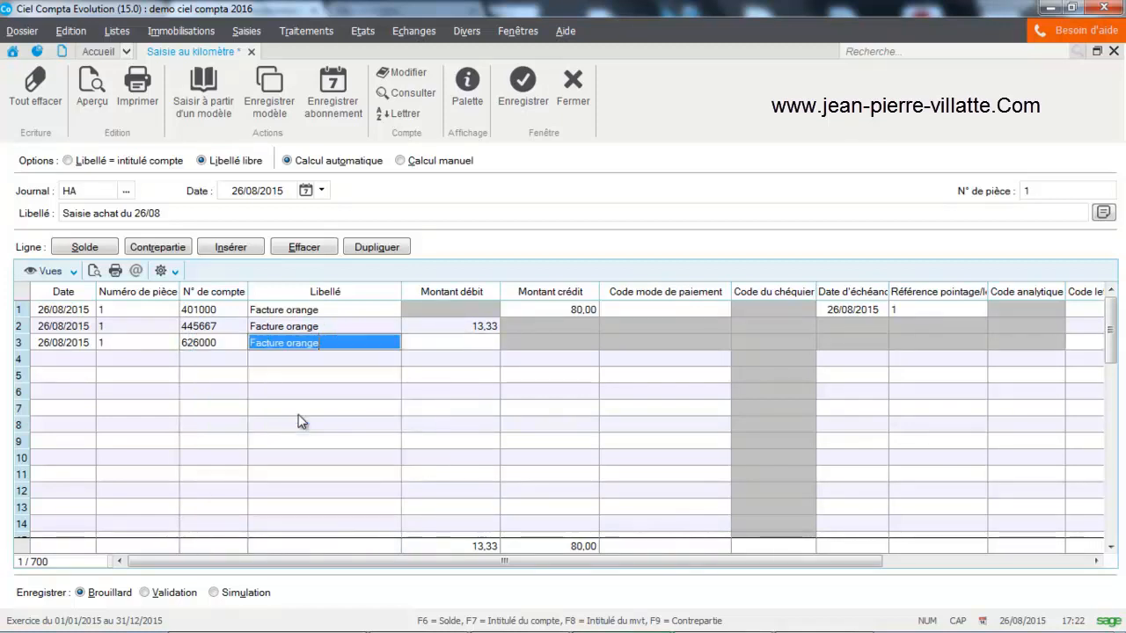
left_click(95, 248)
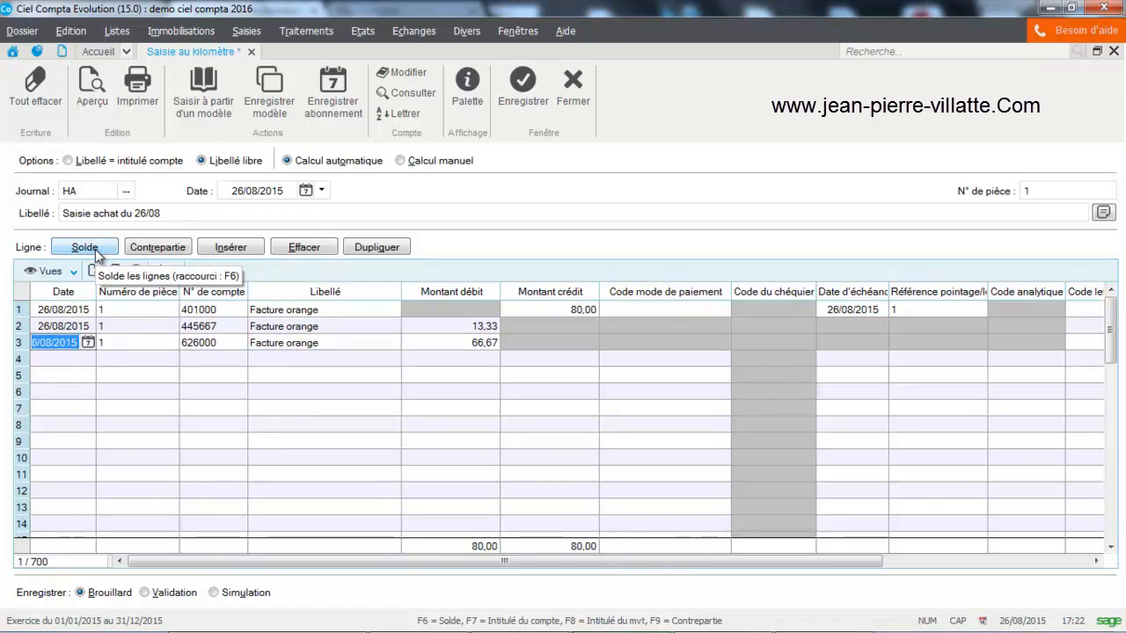
key("Tab")
key("Tab")
key("Tab")
key("Tab")
key("Return")
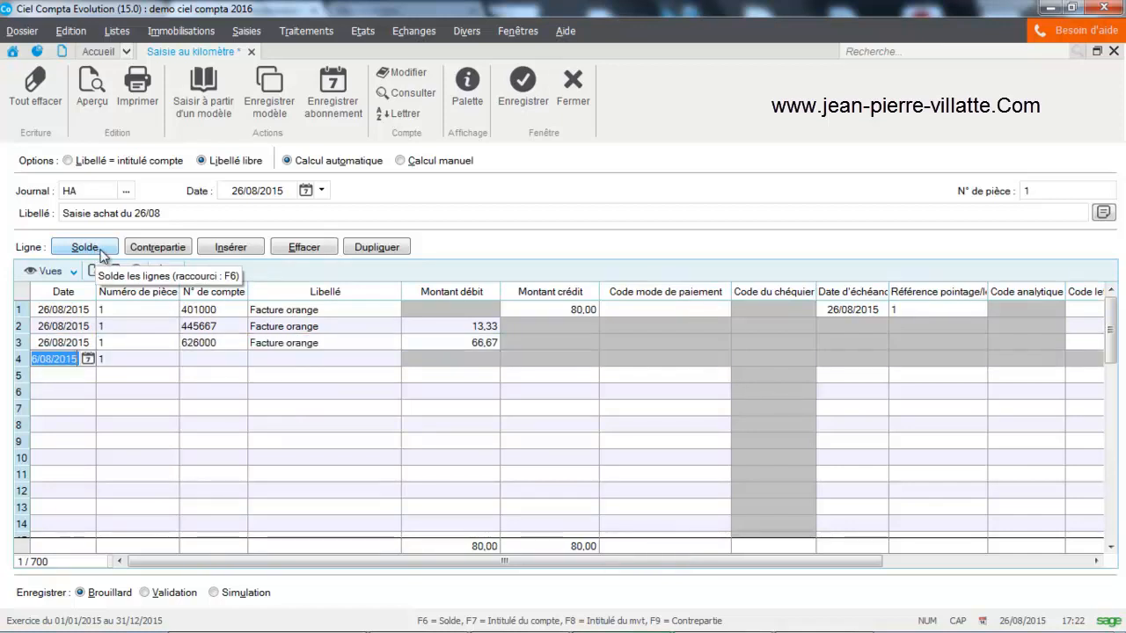
Step: Start line 4 with piece number 2 and supplier account 401000
key("Tab")
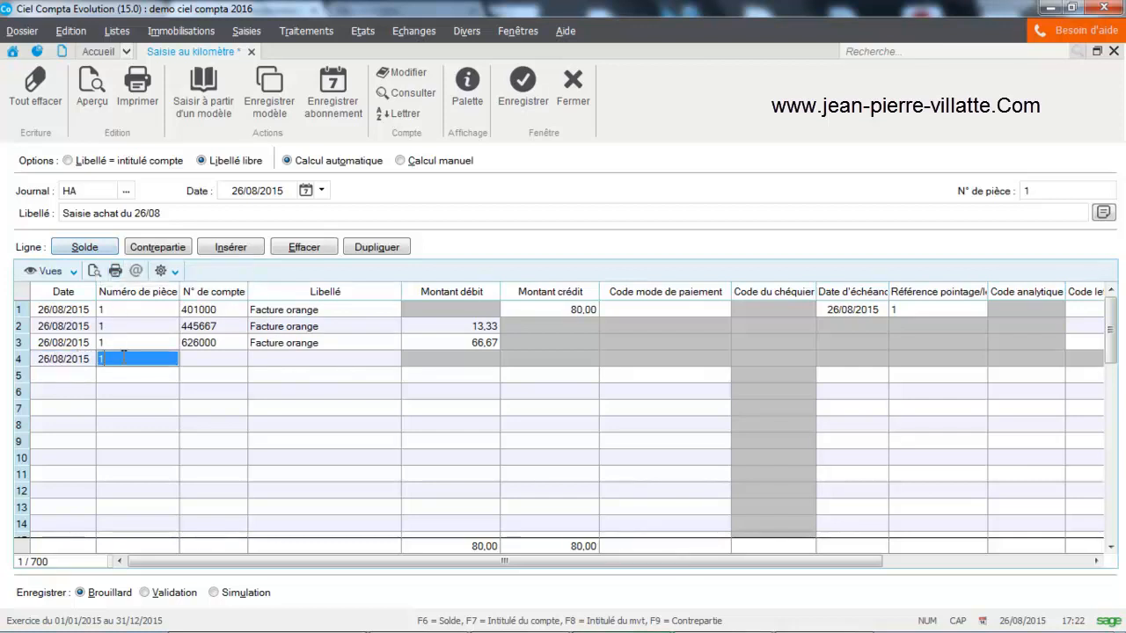
type("2")
key("Tab")
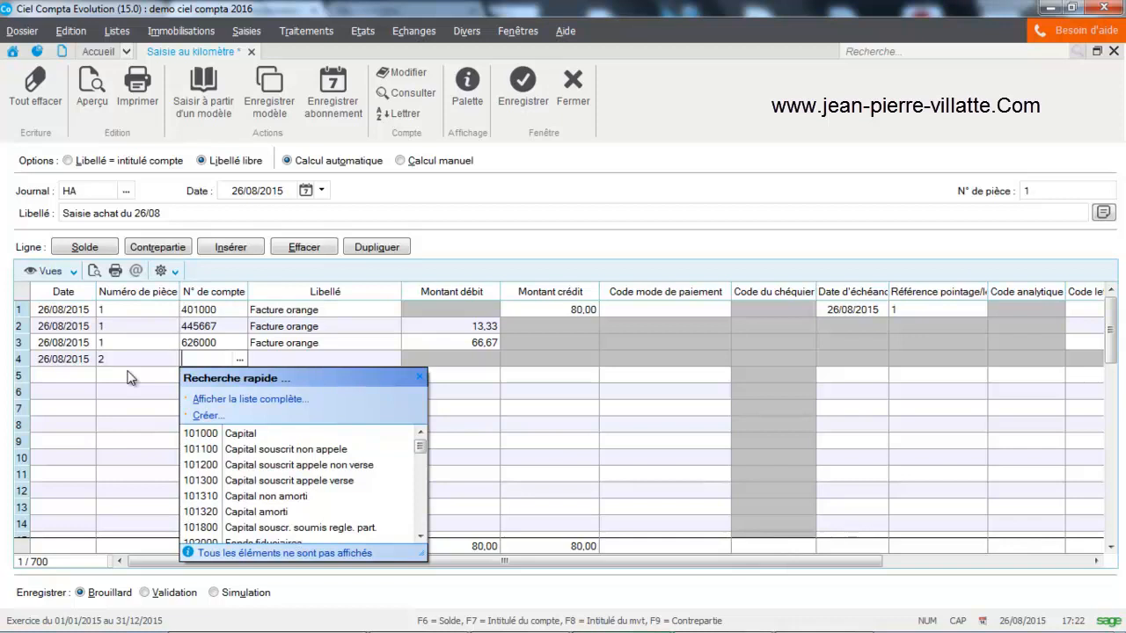
type("401000")
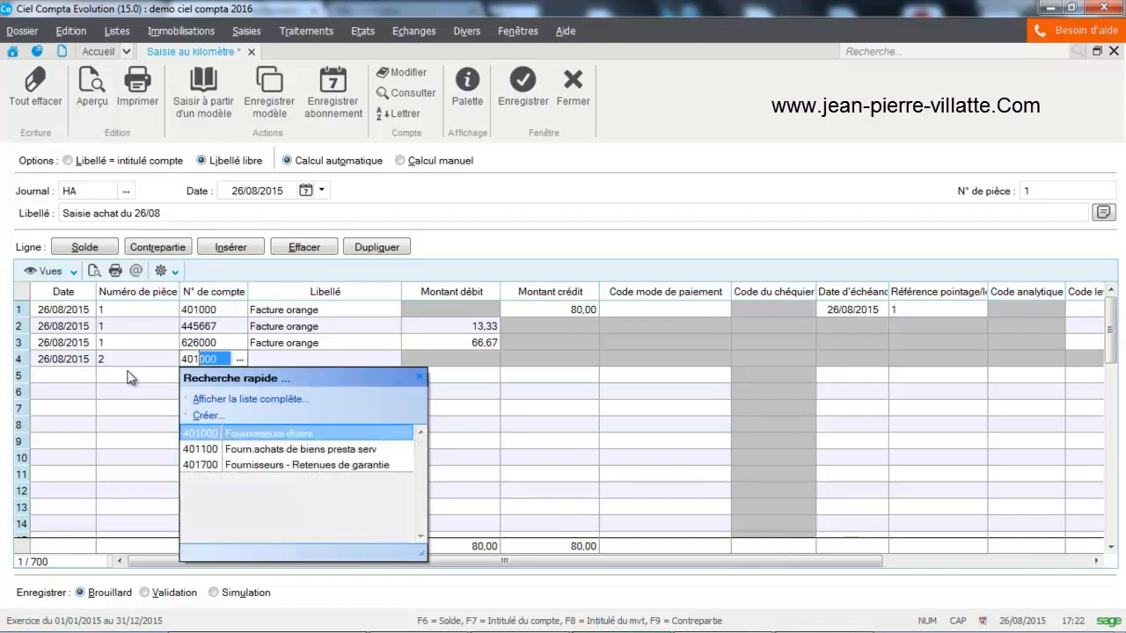
key("Tab")
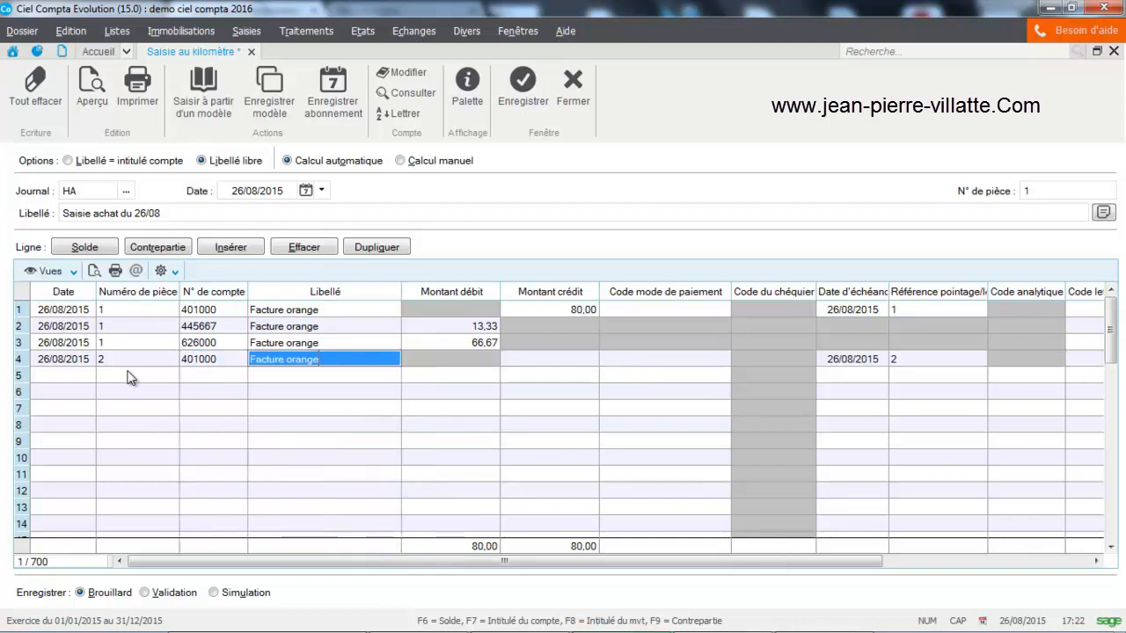
Step: Change the proposed label on line 4 to Facture EDF
left_click(330, 359)
key("BackSpace")
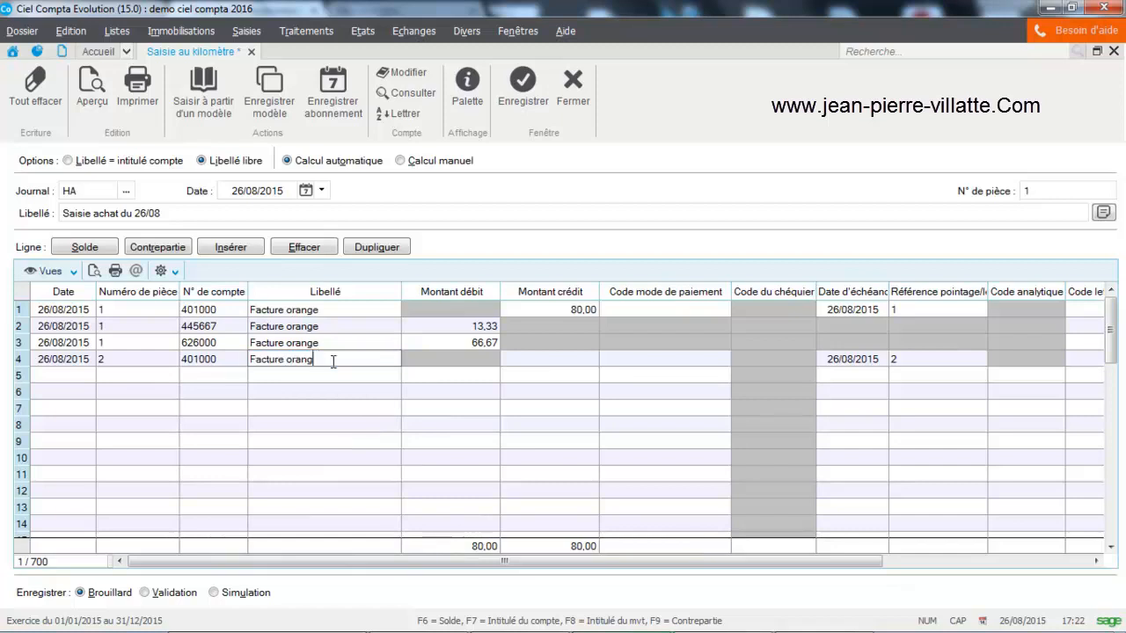
key("BackSpace")
key("BackSpace")
key("BackSpace")
key("BackSpace")
key("BackSpace")
type("EDF")
key("Tab")
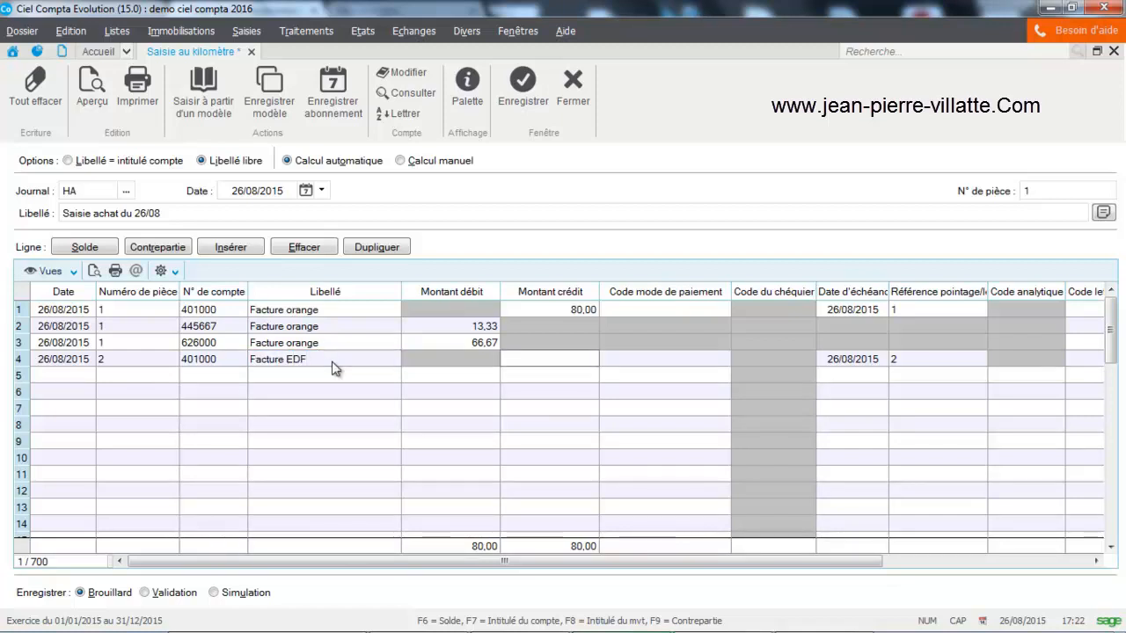
Step: Enter a credit amount of 40 on line 4 and complete the line without a payment mode
type("40")
key("Tab")
key("Tab")
key("Tab")
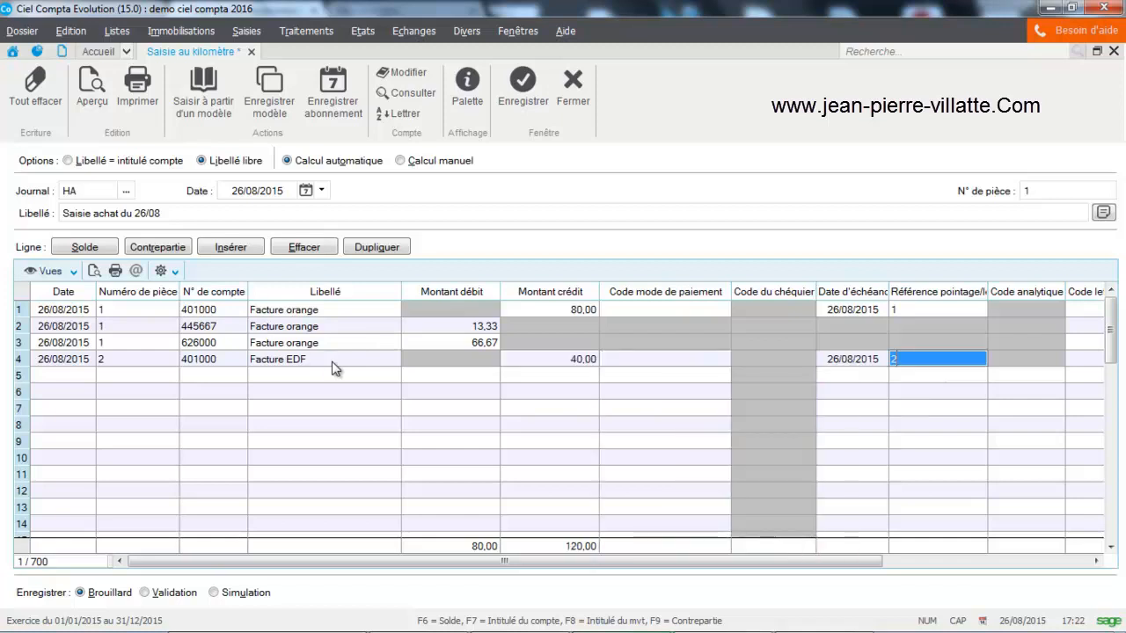
key("Tab")
key("Tab")
key("Tab")
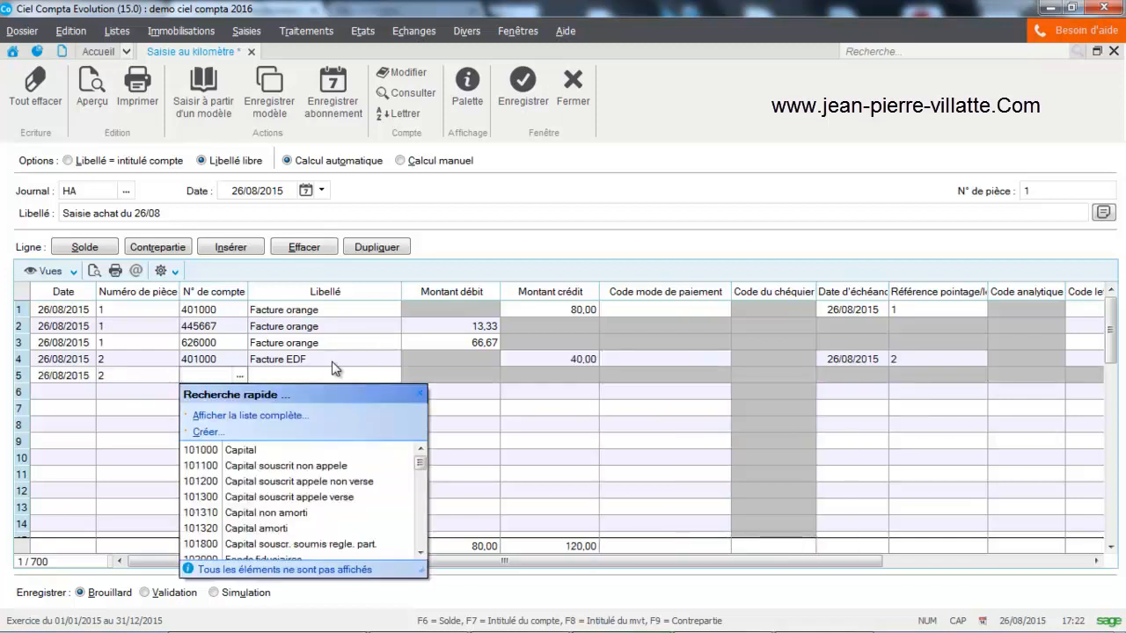
type("60")
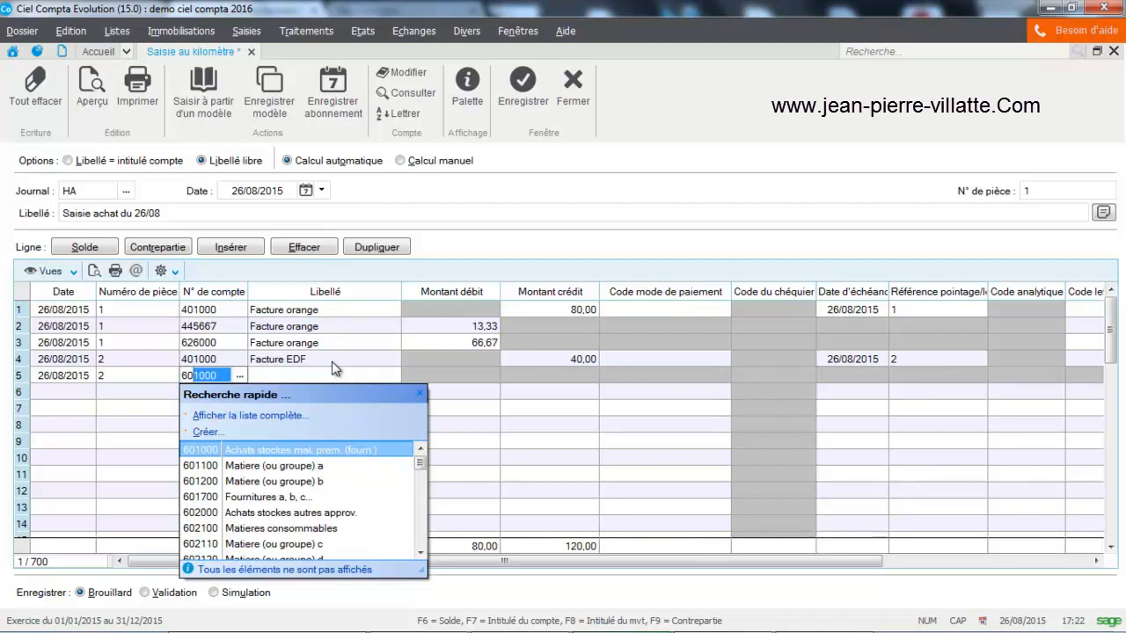
type("6")
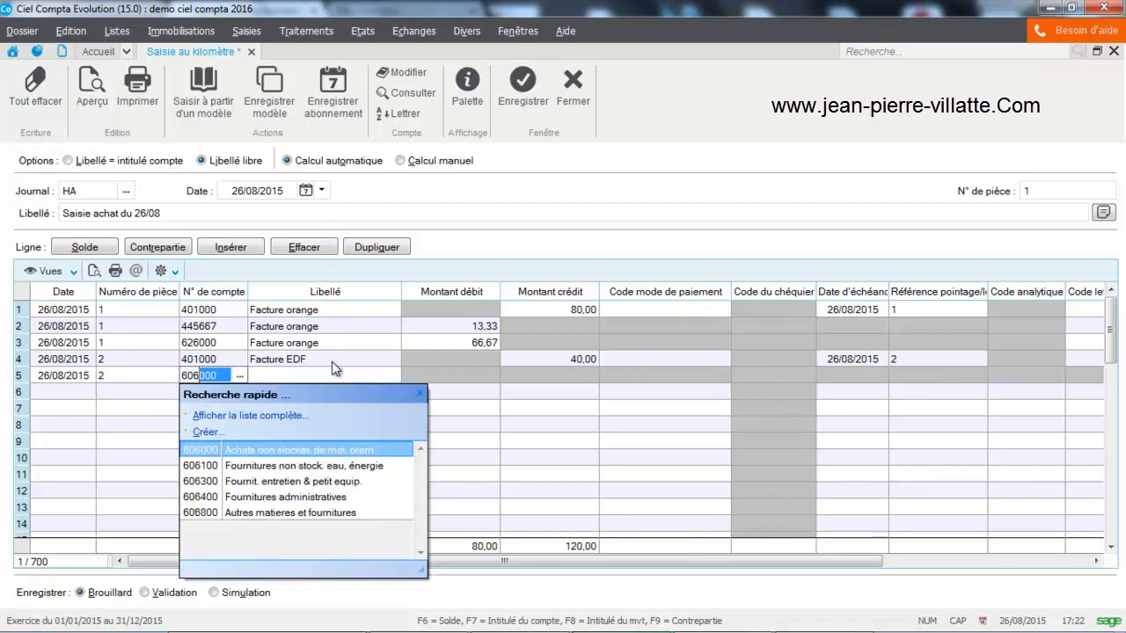
left_click(299, 454)
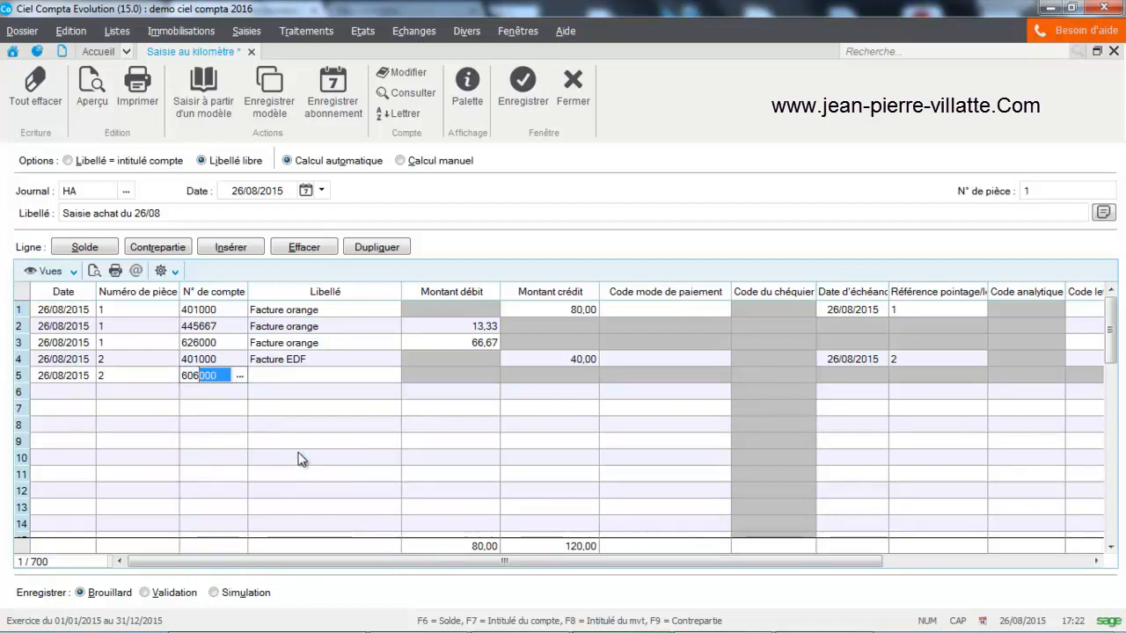
key("BackSpace")
key("BackSpace")
key("BackSpace")
Step: Fill line 5 with account 445667 (TVA déductible 20 %), accepting the proposed label and automatically calculated debit amount
type("445661")
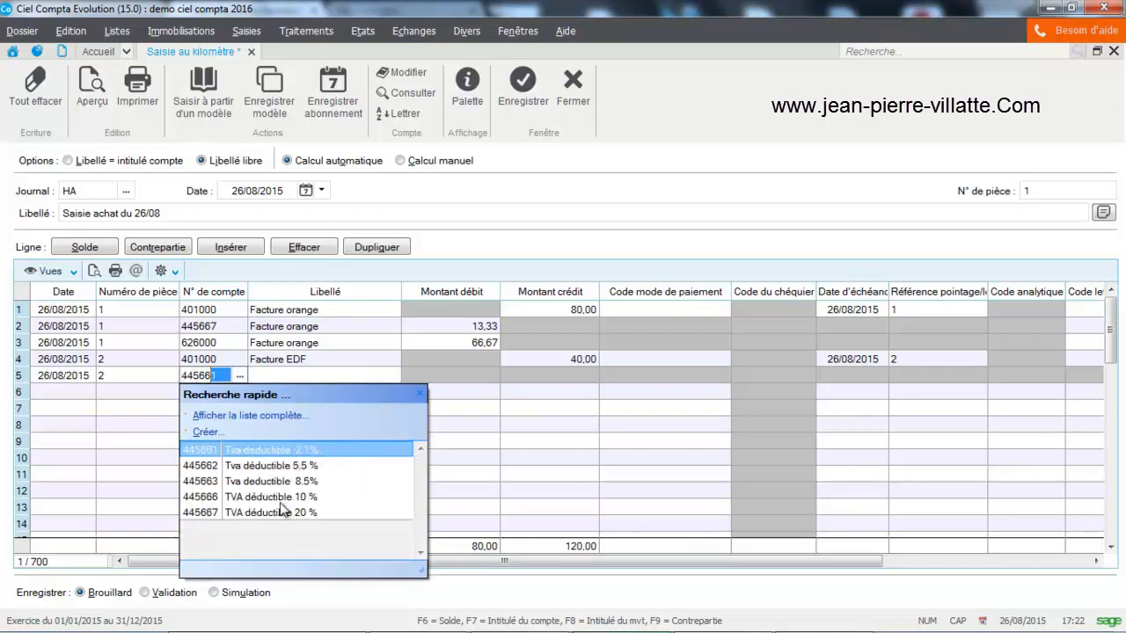
left_click(277, 512)
key("Tab")
key("Tab")
key("Tab")
key("Tab")
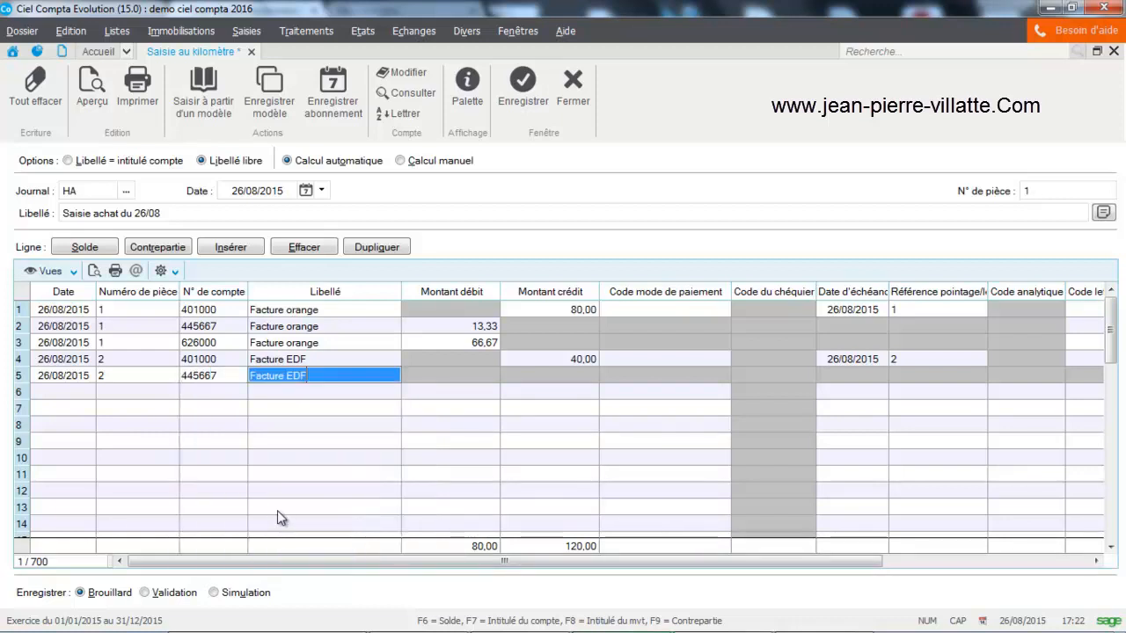
key("Tab")
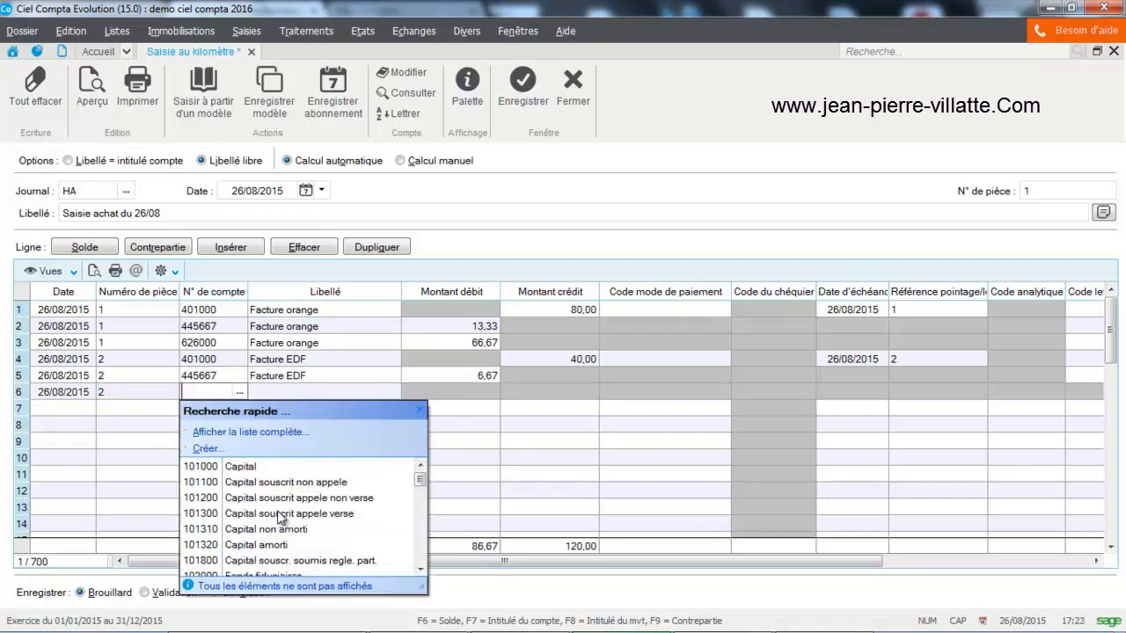
Step: Balance the EDF invoice on line 6 with account 606100 (Fournitures non stock. eau, énergie) and save the purchase entries as Brouillard
type("606000")
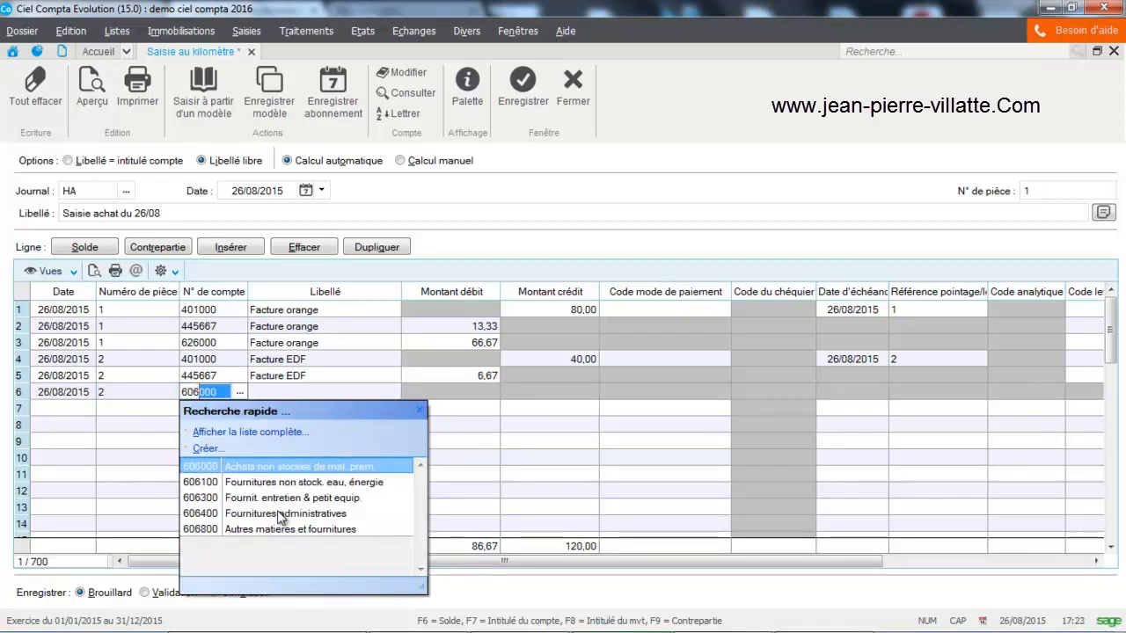
left_click(267, 483)
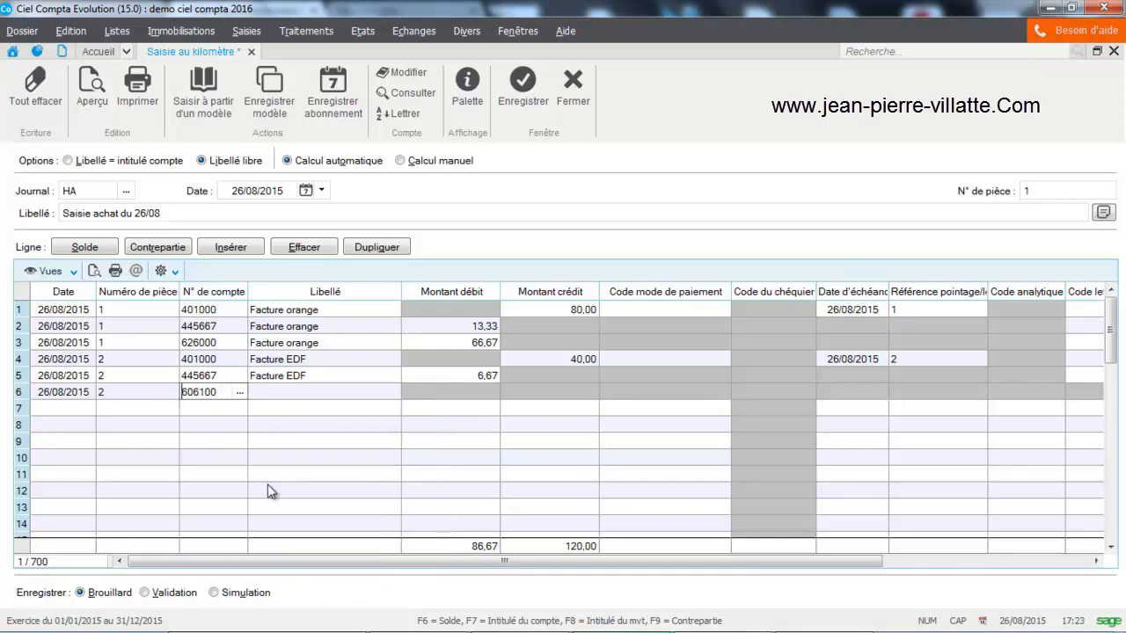
key("Return")
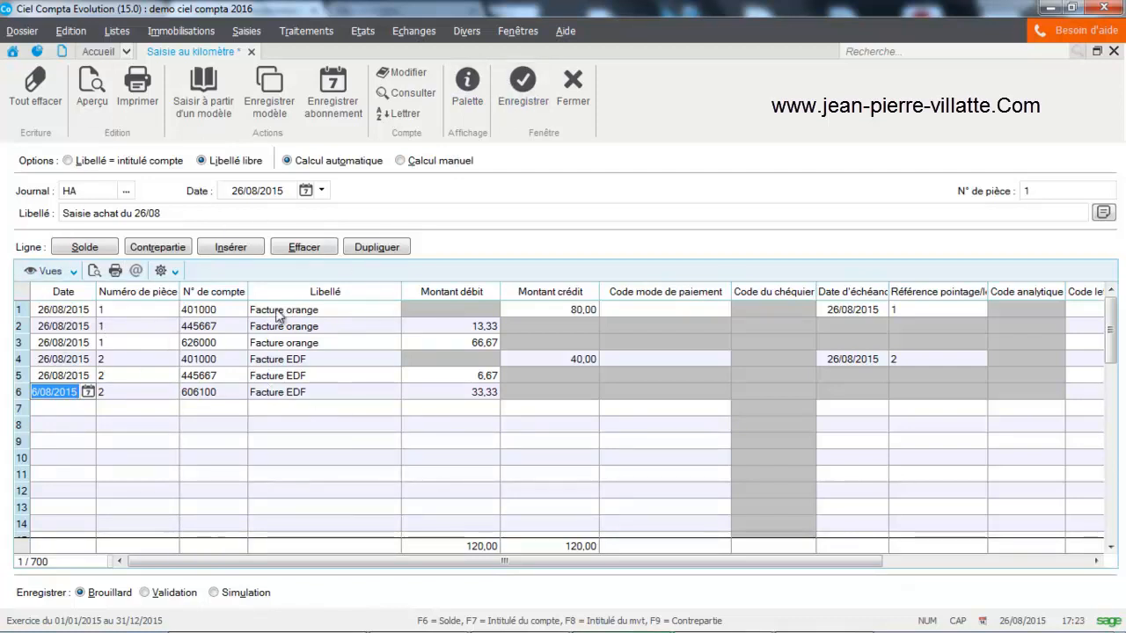
left_click(518, 102)
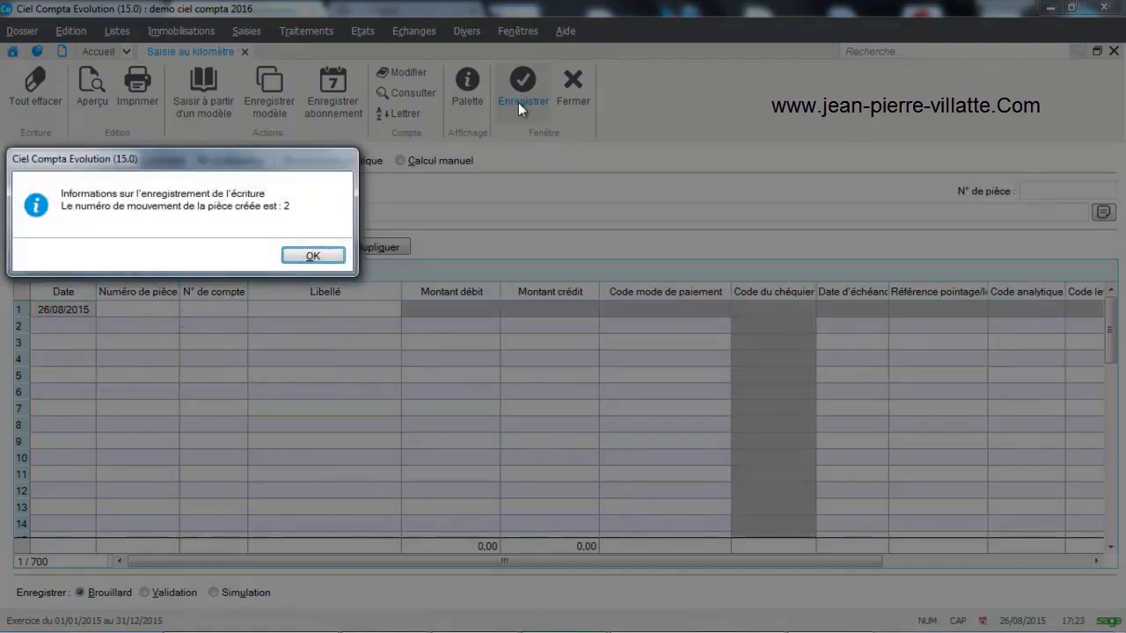
left_click(318, 256)
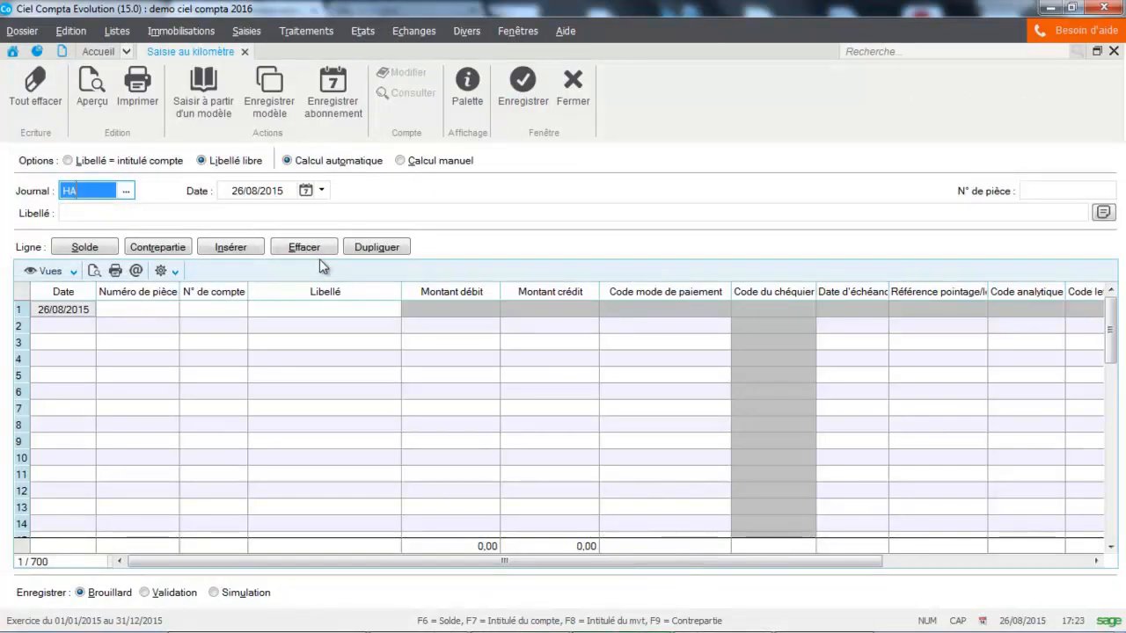
Step: Start a new entry in the VT (Ventes) journal, keeping the proposed date and setting the piece number to 1
type("VT")
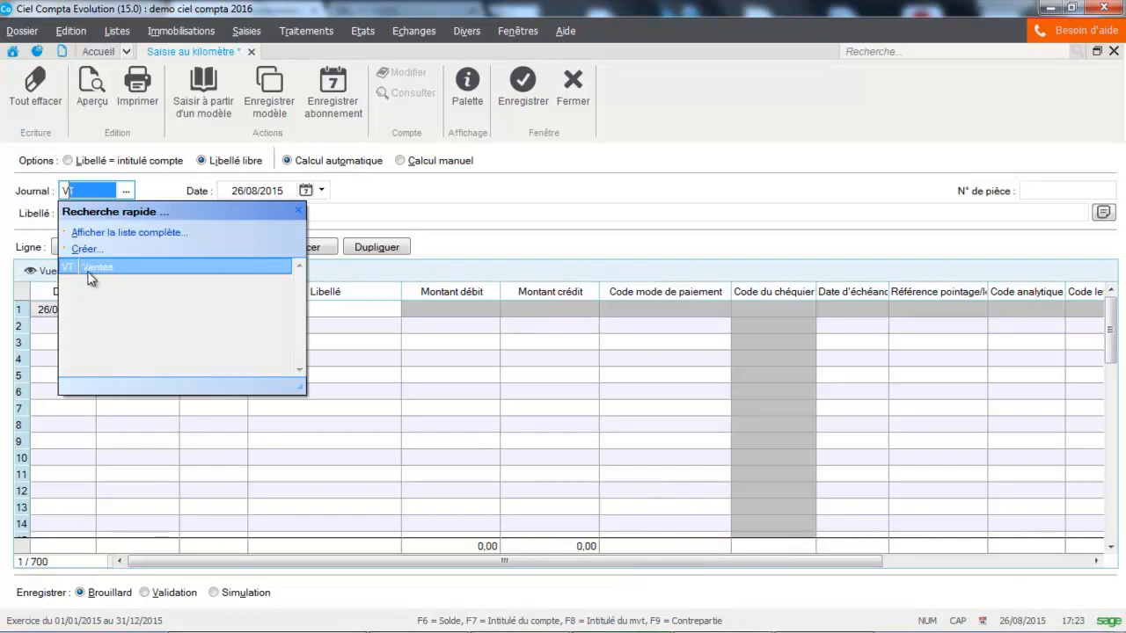
left_click(91, 278)
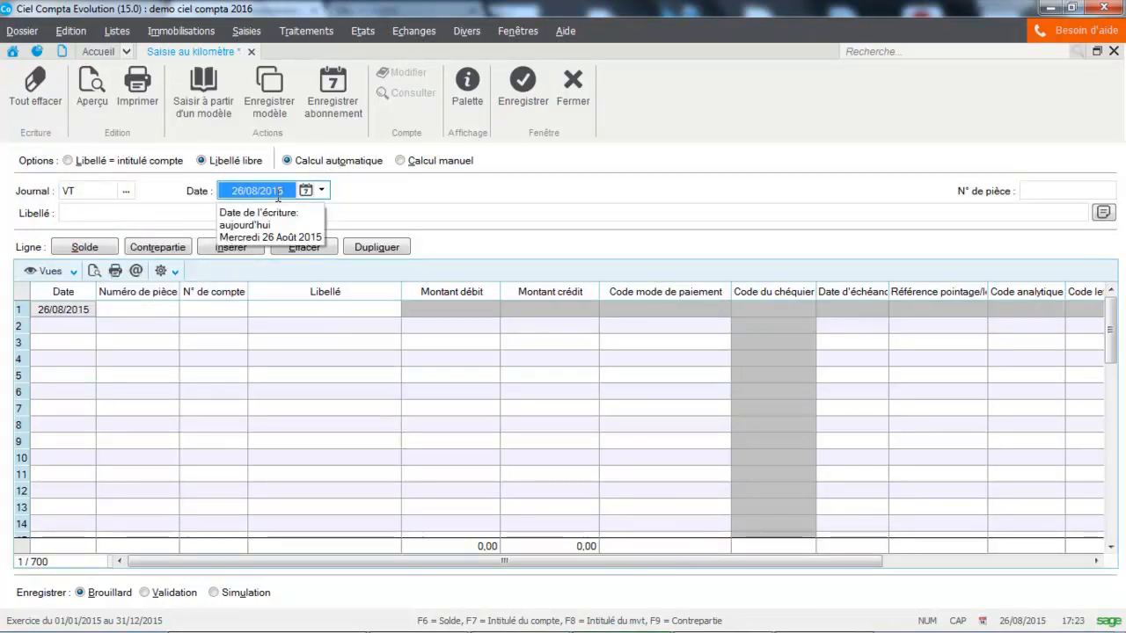
key("Tab")
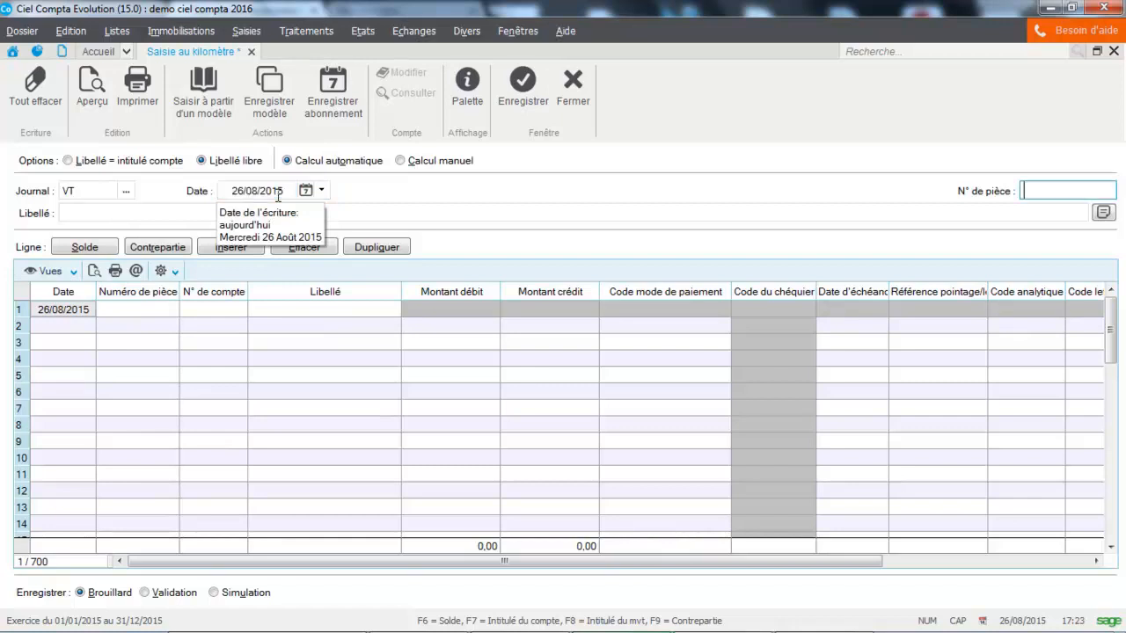
type("1")
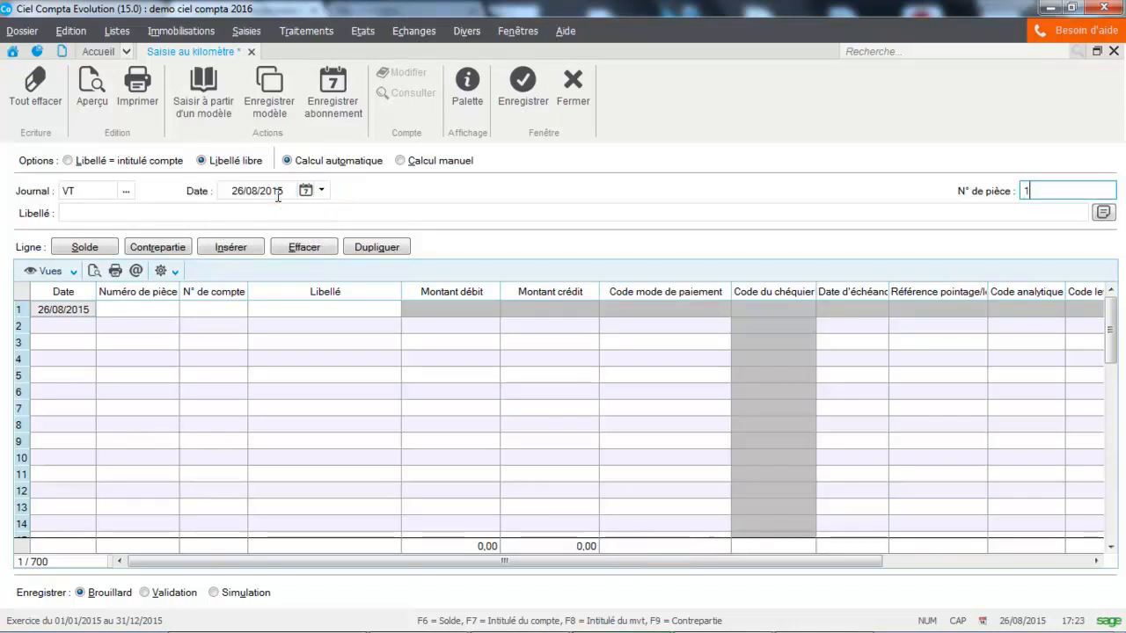
key("Tab")
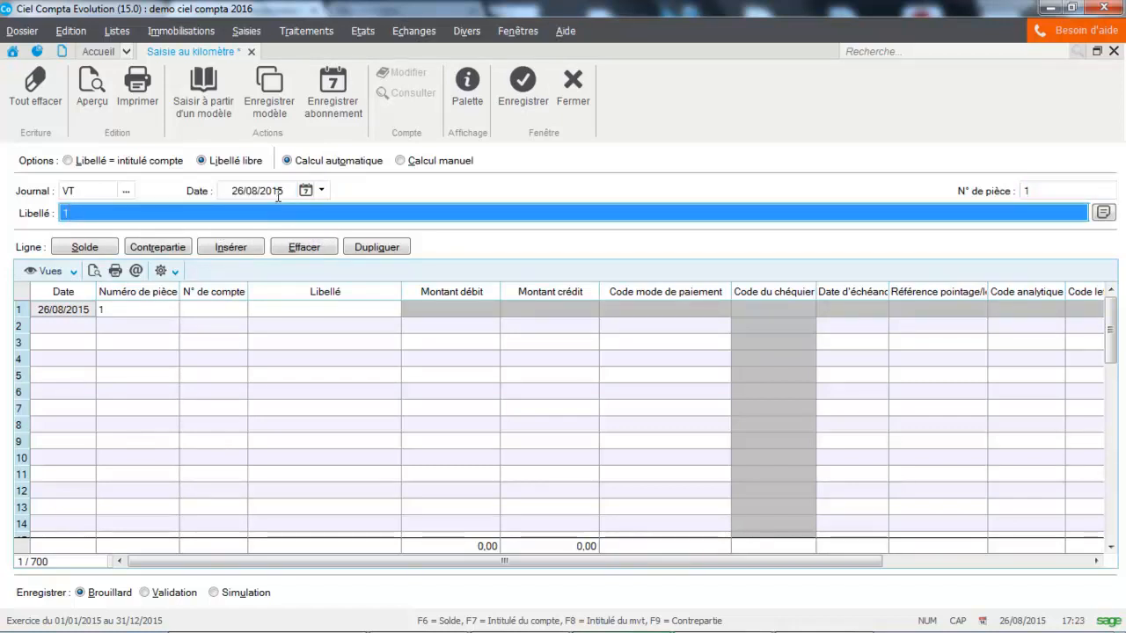
Step: Set the new entry's general label to VENTE DU 26/08
type("VE")
key("BackSpace")
type("EN")
key("BackSpace")
key("BackSpace")
key("BackSpace")
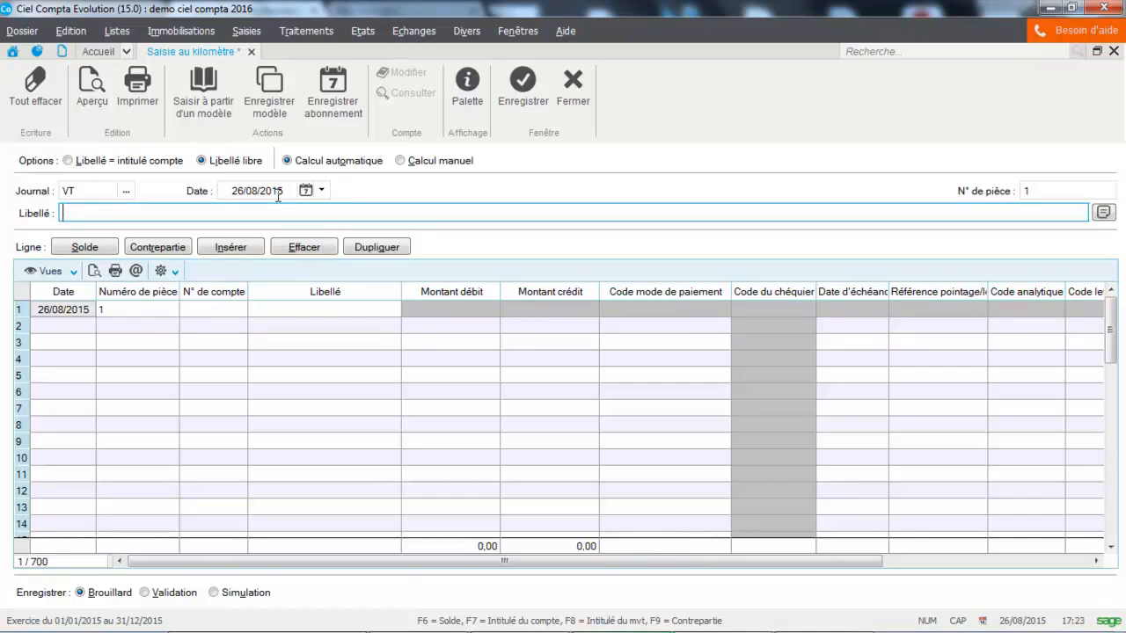
type("VENTE DU 26/08")
key("Tab")
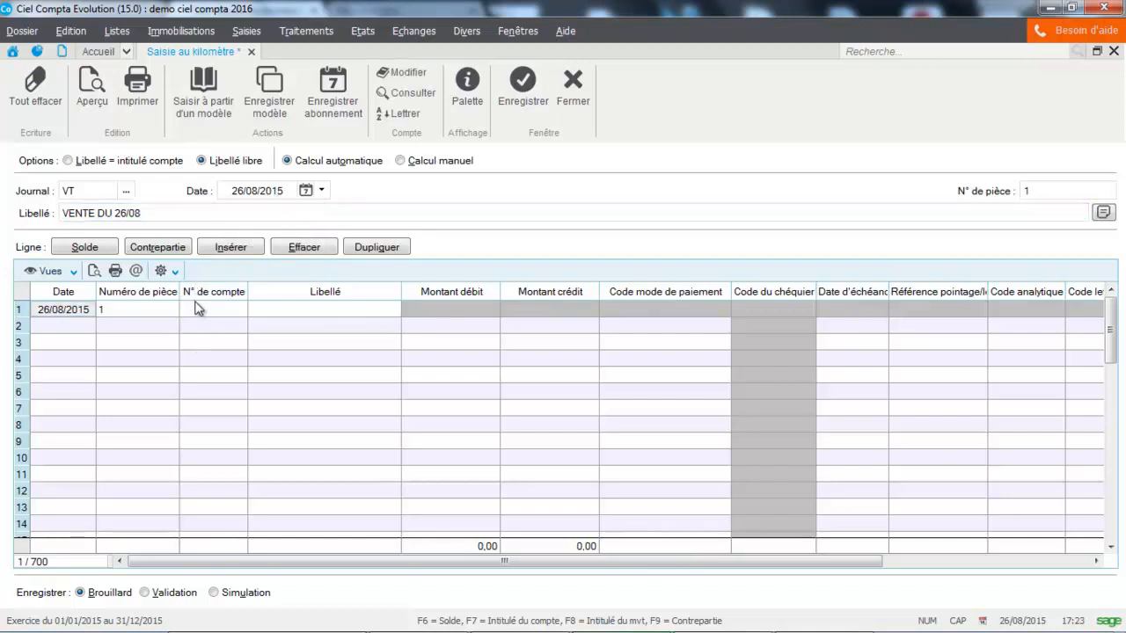
Step: Change line 1's piece number to F0001 and assign it customer account 411000 (Clients divers)
left_click(152, 308)
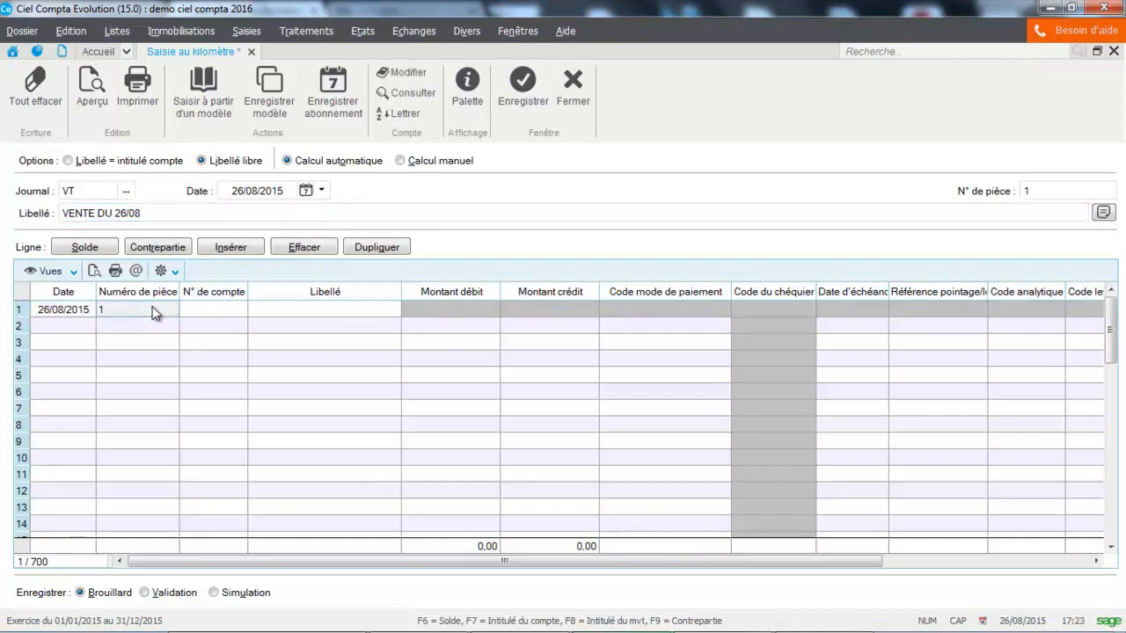
left_click(153, 309)
key("BackSpace")
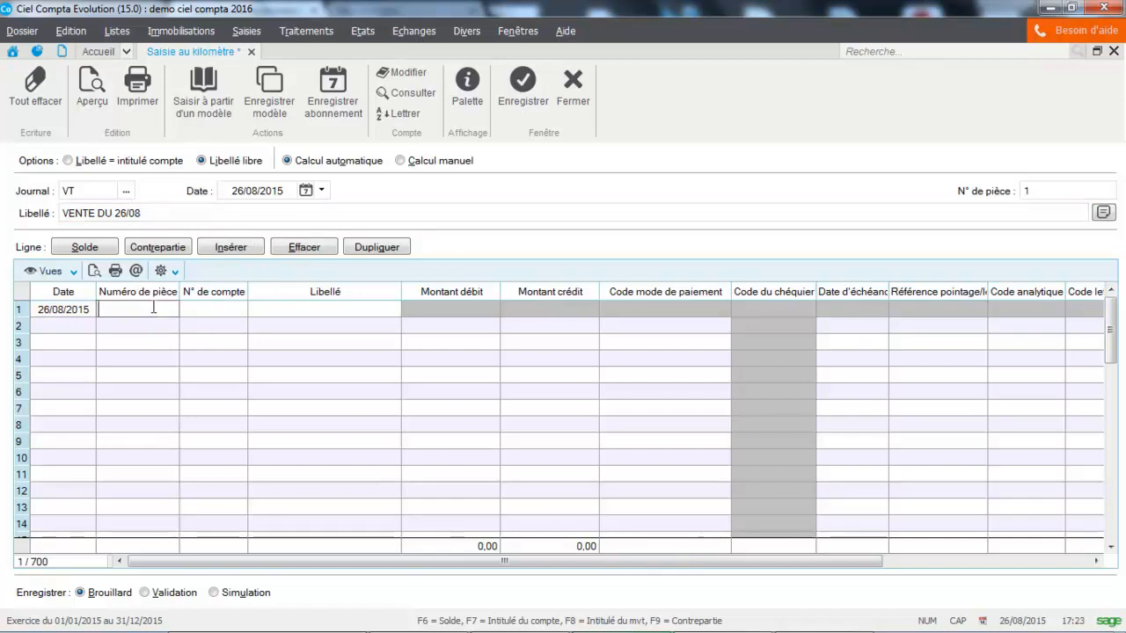
type("F0001")
key("Tab")
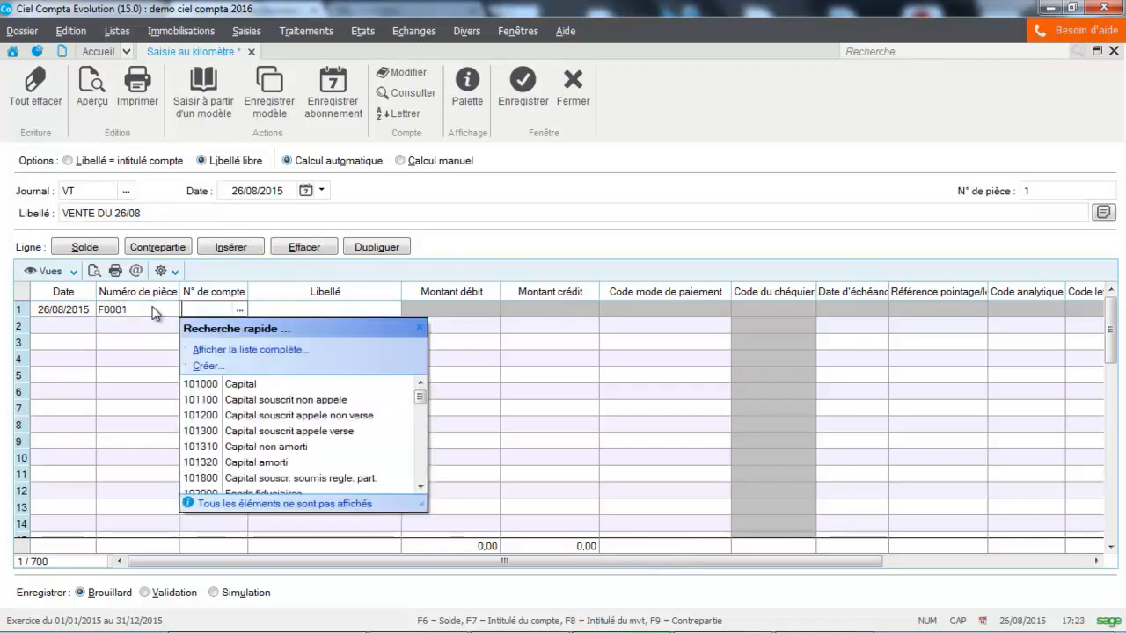
type("411000")
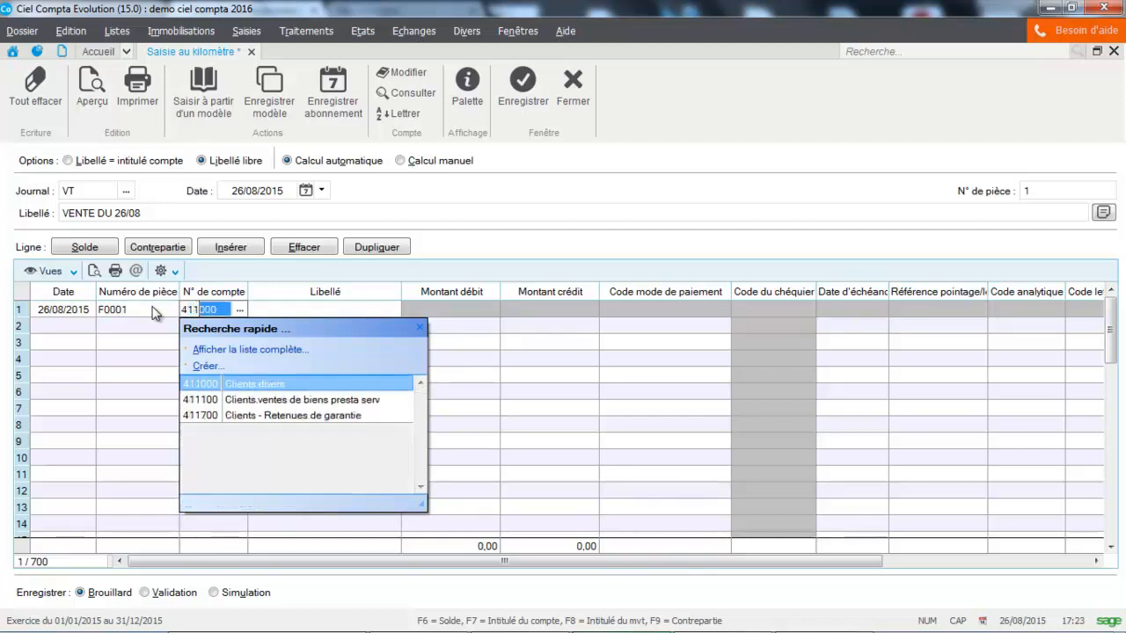
left_click(194, 386)
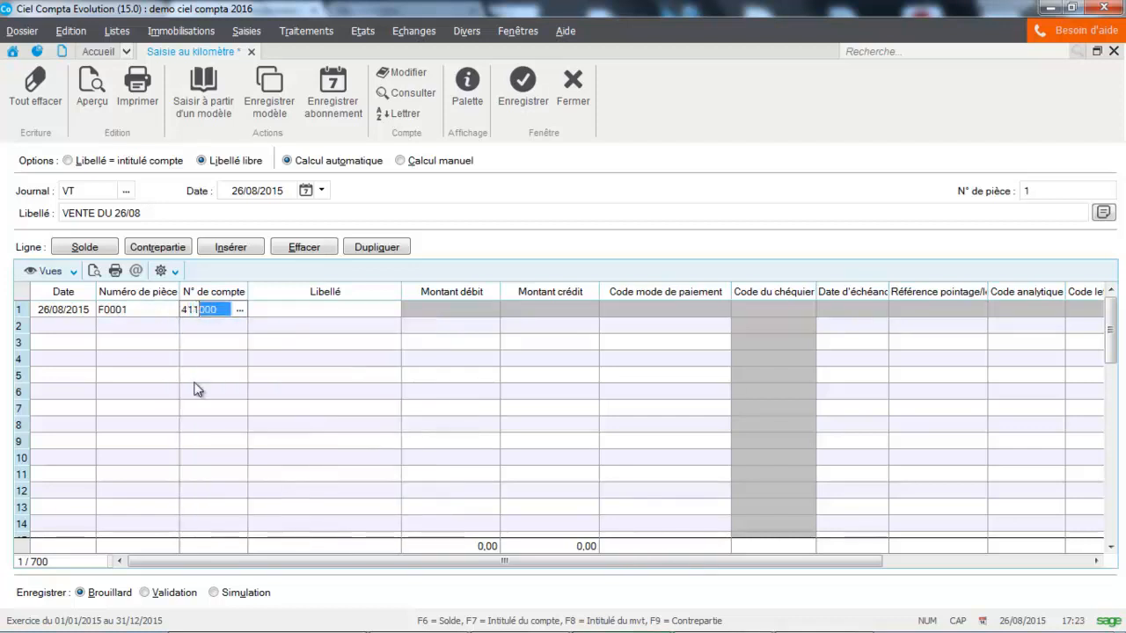
Step: Label line 1 with the word Client, the customer's surname and "formation CIEL"
type("Client")
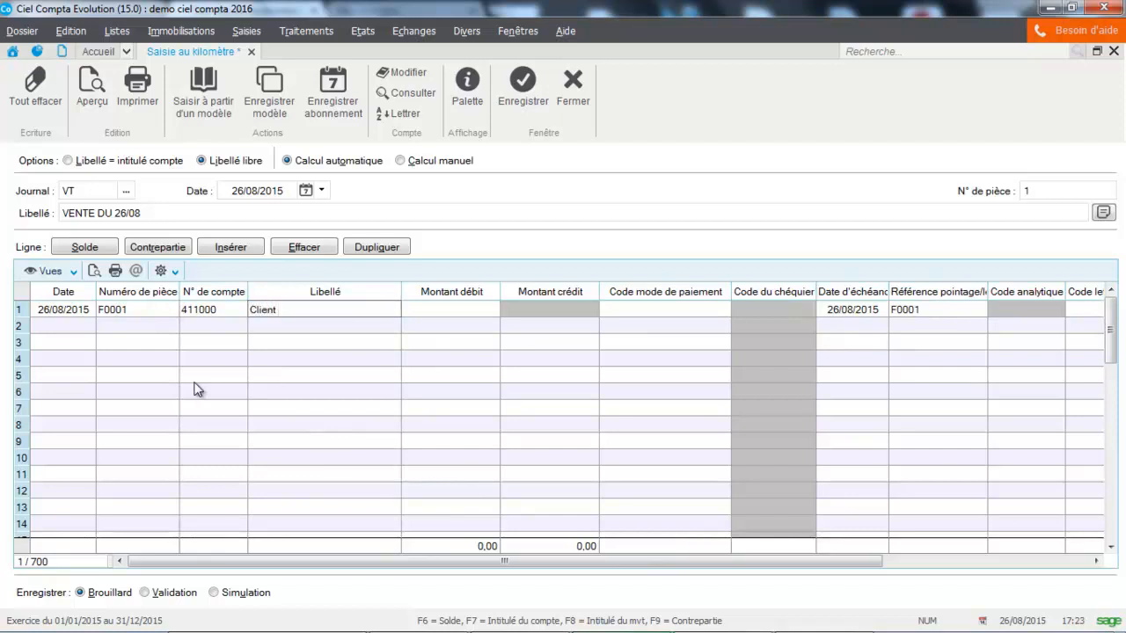
key("Caps_Lock")
type("MARTIN")
key("Caps_Lock")
type("formation")
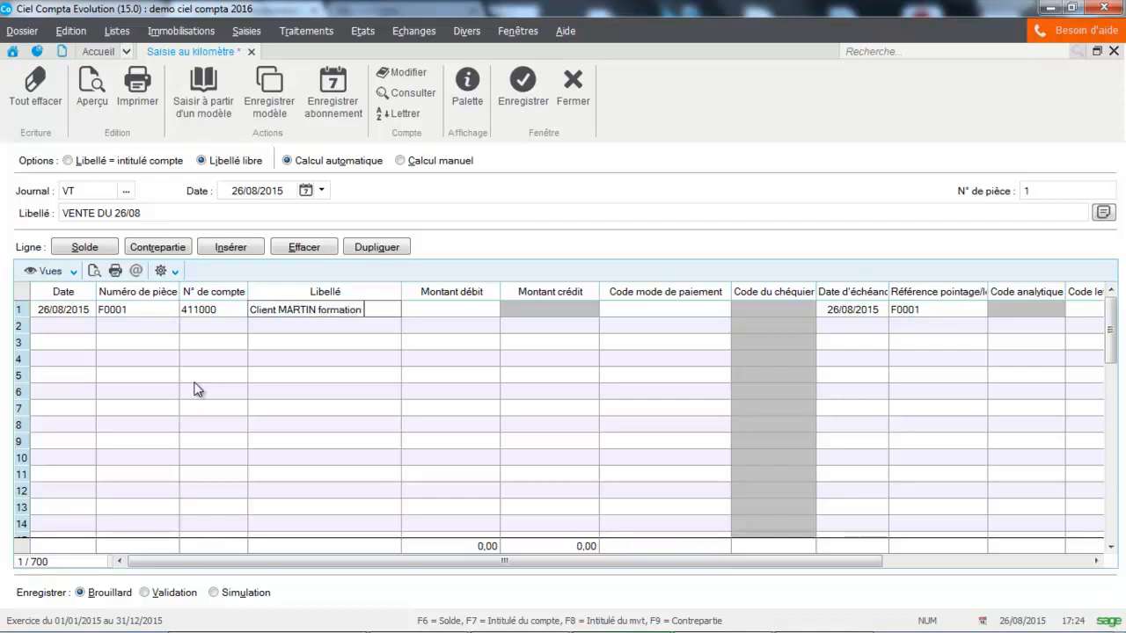
key("Caps_Lock")
type("CIEL")
key("Tab")
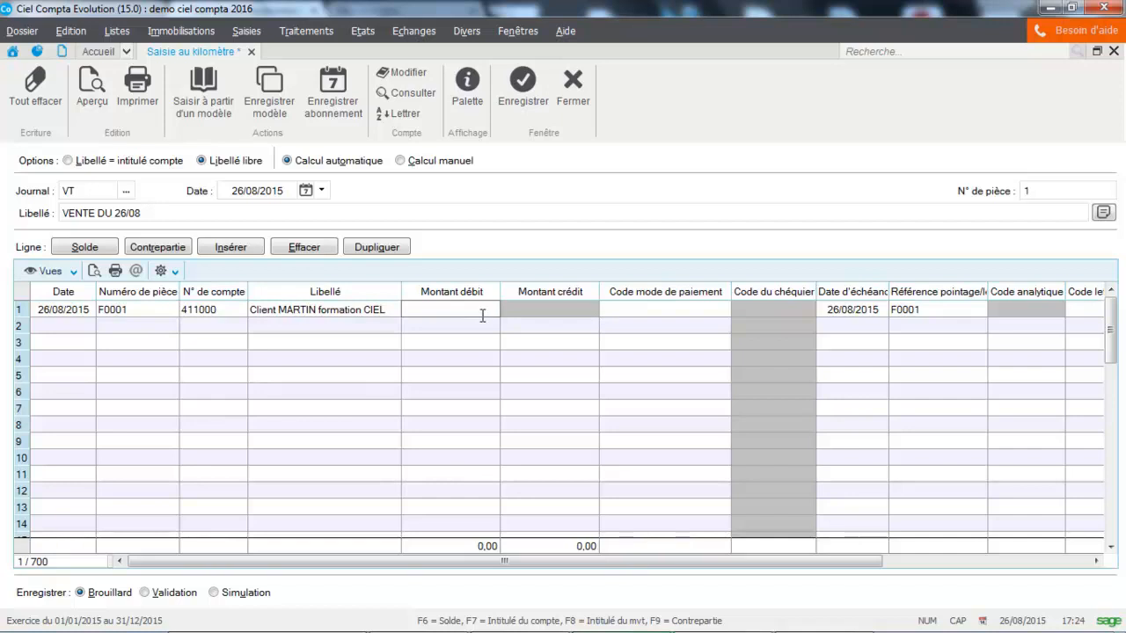
Step: Enter a debit amount of 400 on line 1 and complete the line without a payment mode
type("400")
key("Tab")
key("Tab")
key("Tab")
key("Tab")
key("Tab")
key("Tab")
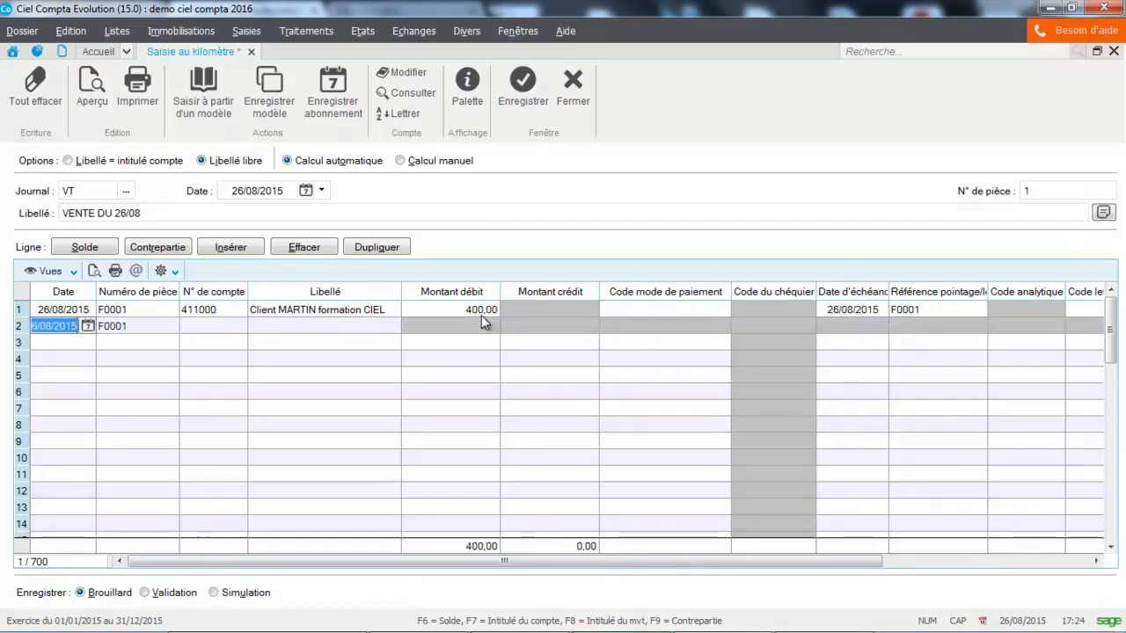
Step: Fill line 2 with account 445717 (TVA collectée 20 %), accepting the proposed label and automatically calculated credit amount
type("445")
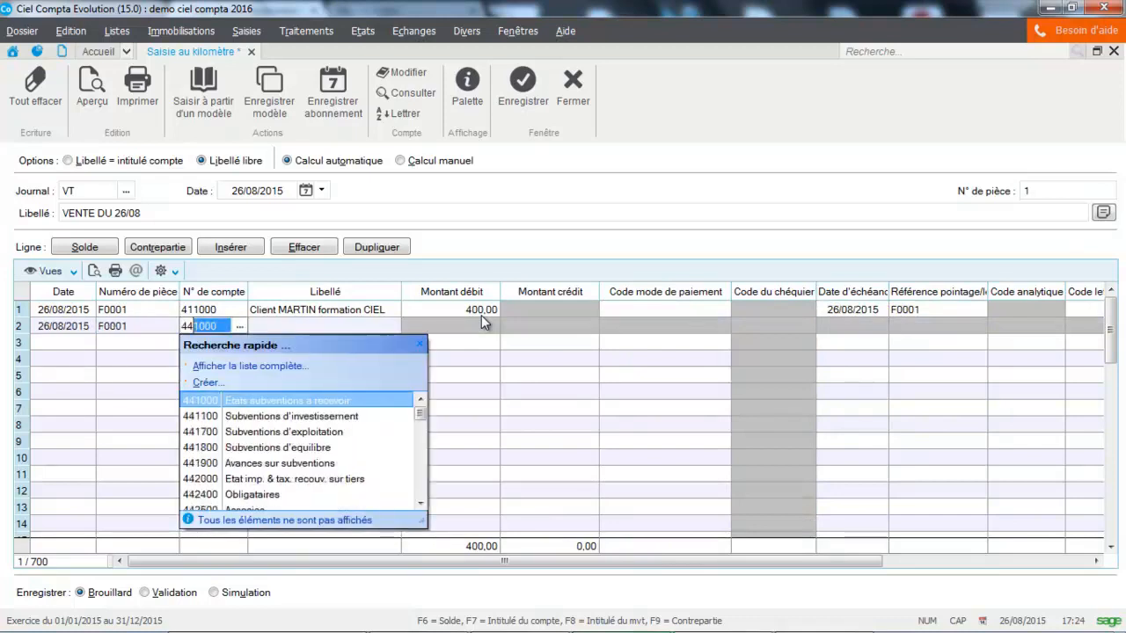
type("7")
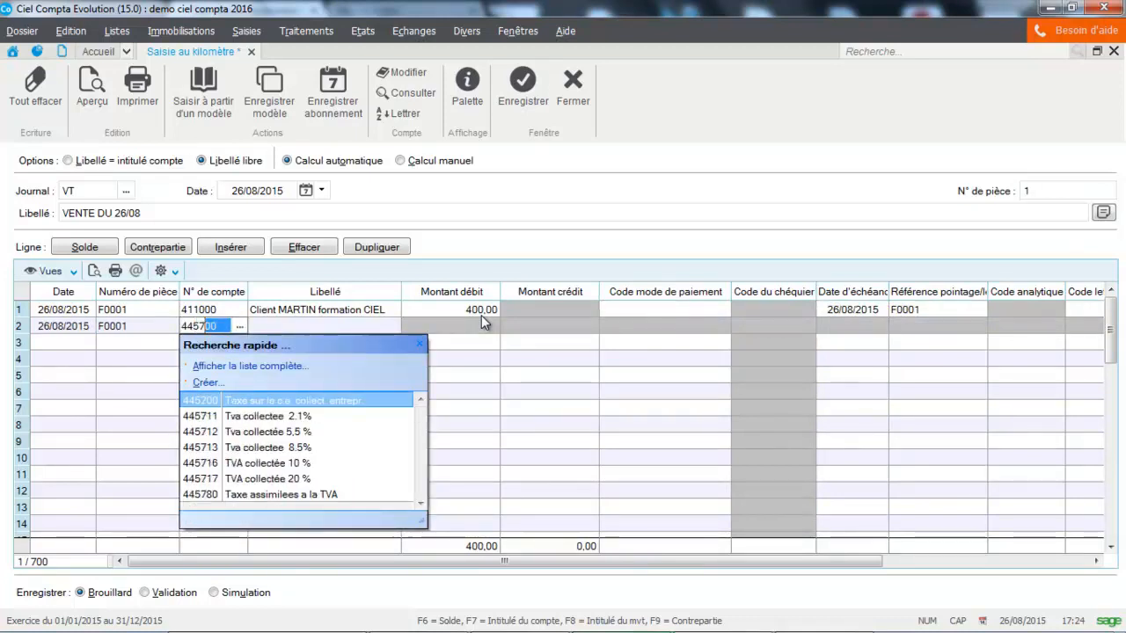
left_click(285, 483)
key("Return")
key("Return")
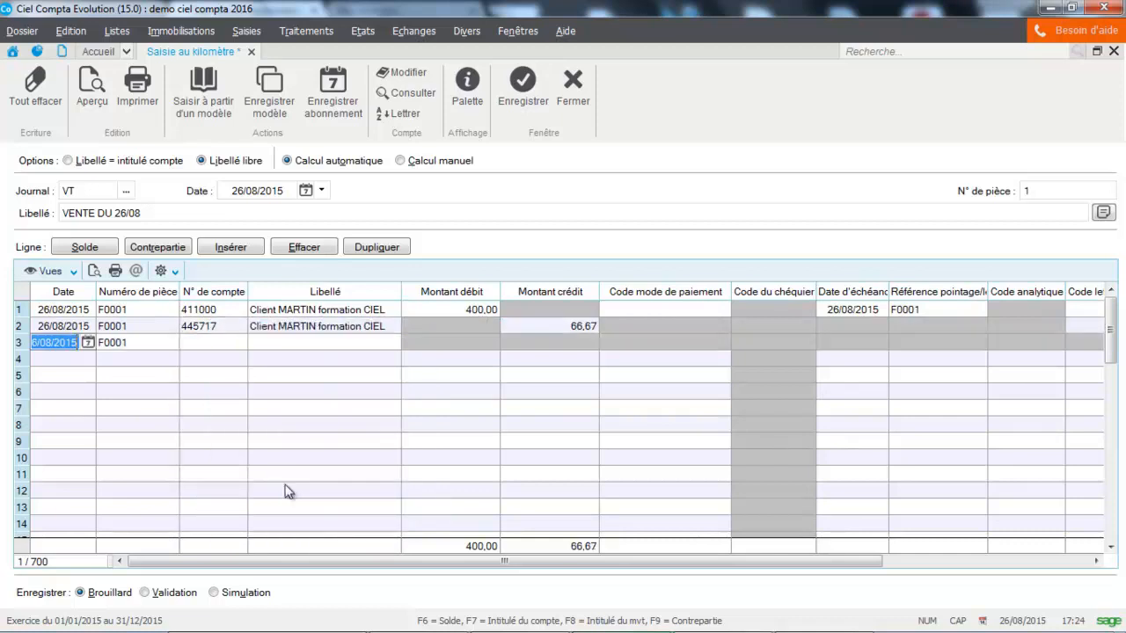
Step: Fill line 3 with account 706000 (Prestations de services), accepting the proposed label and balancing the entry with the Solde function
key("Return")
type("706000")
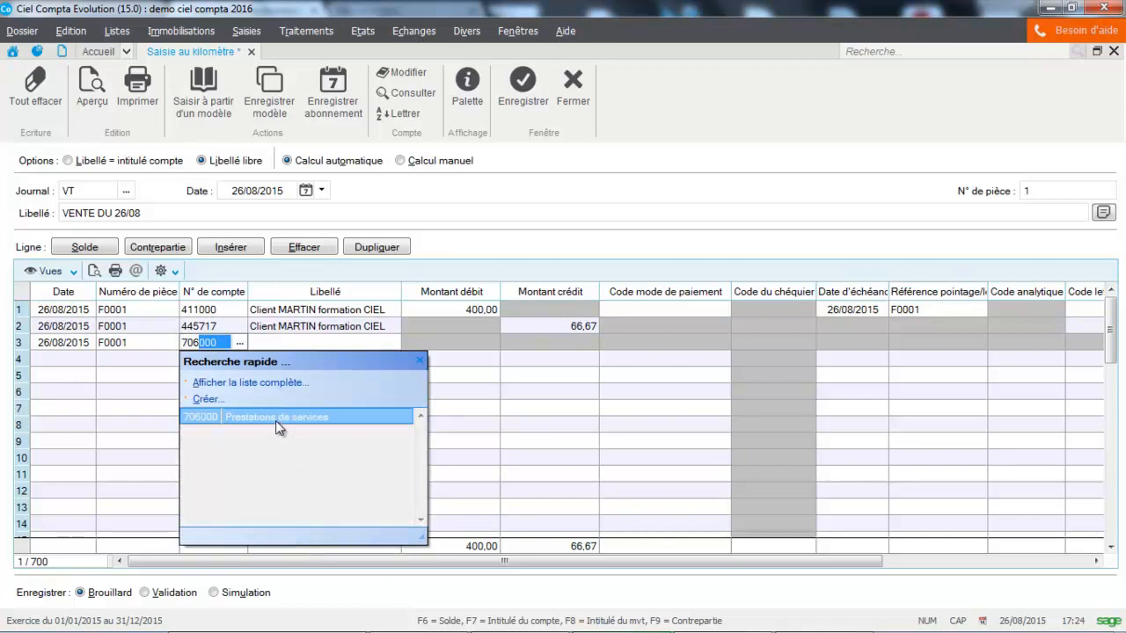
left_click(275, 420)
key("Tab")
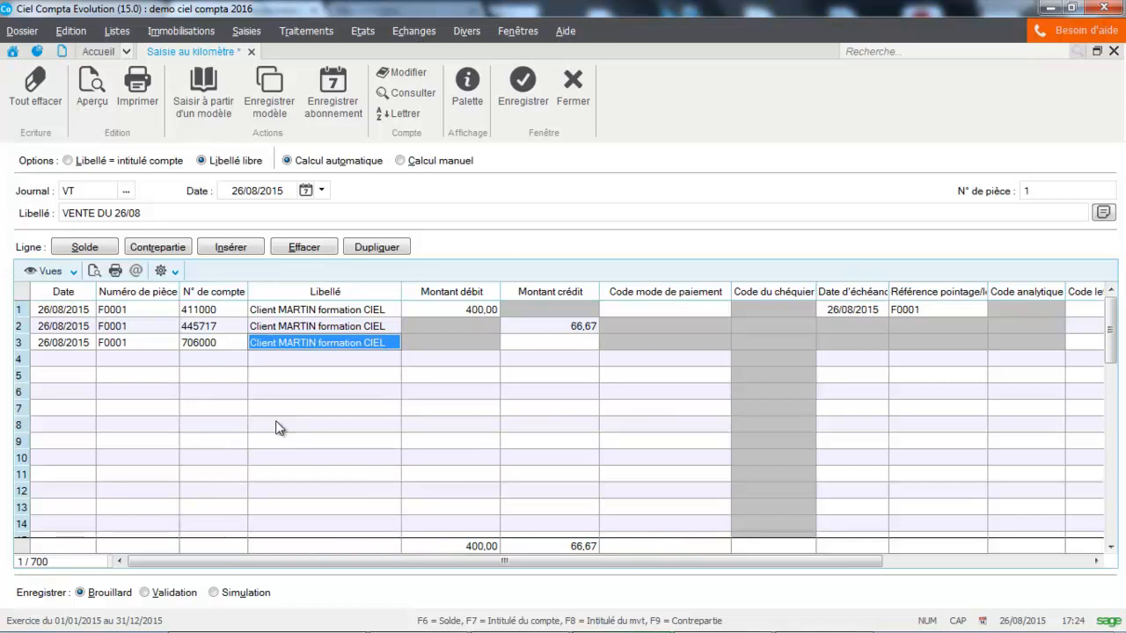
key("F6")
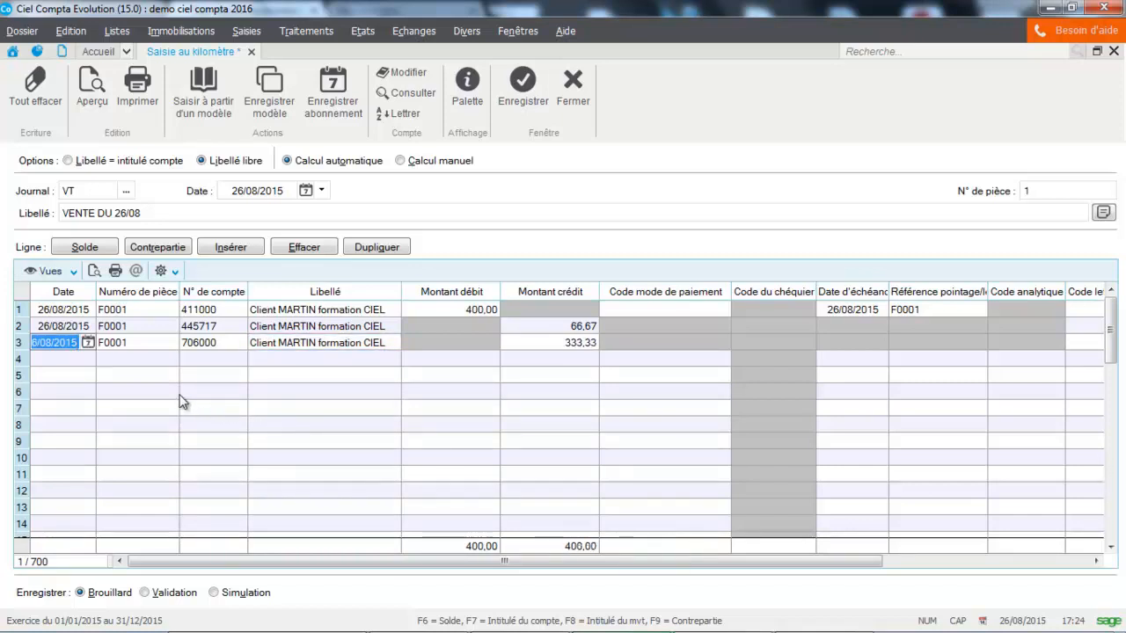
Step: Begin line 4 with piece number F0002, and erase that line again
left_click(82, 363)
left_click(134, 359)
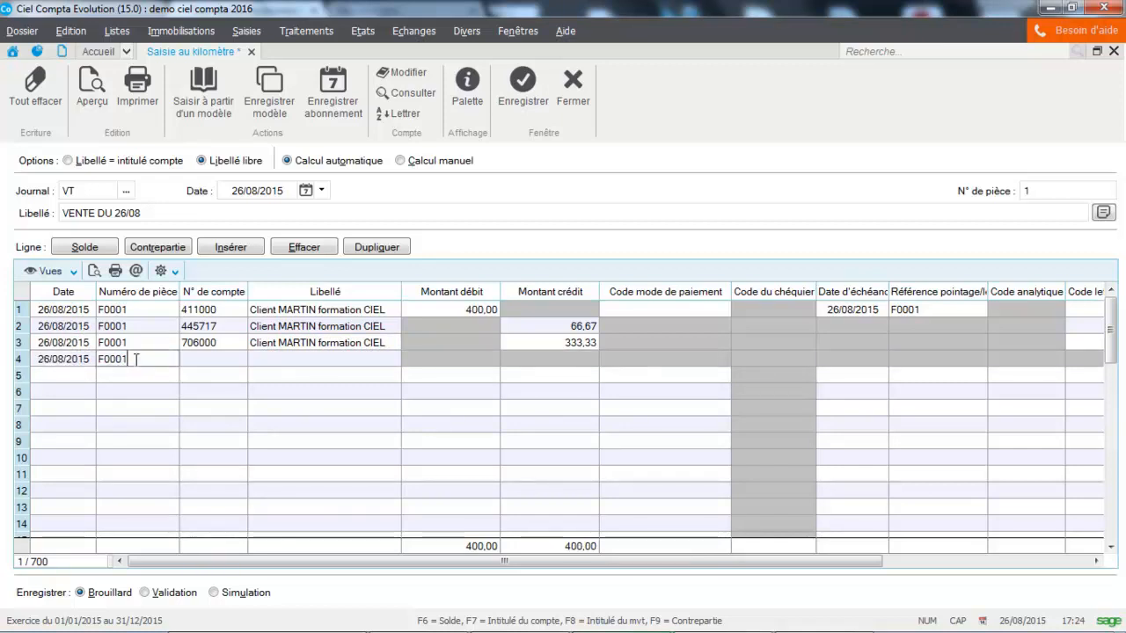
key("BackSpace")
type("2")
key("Tab")
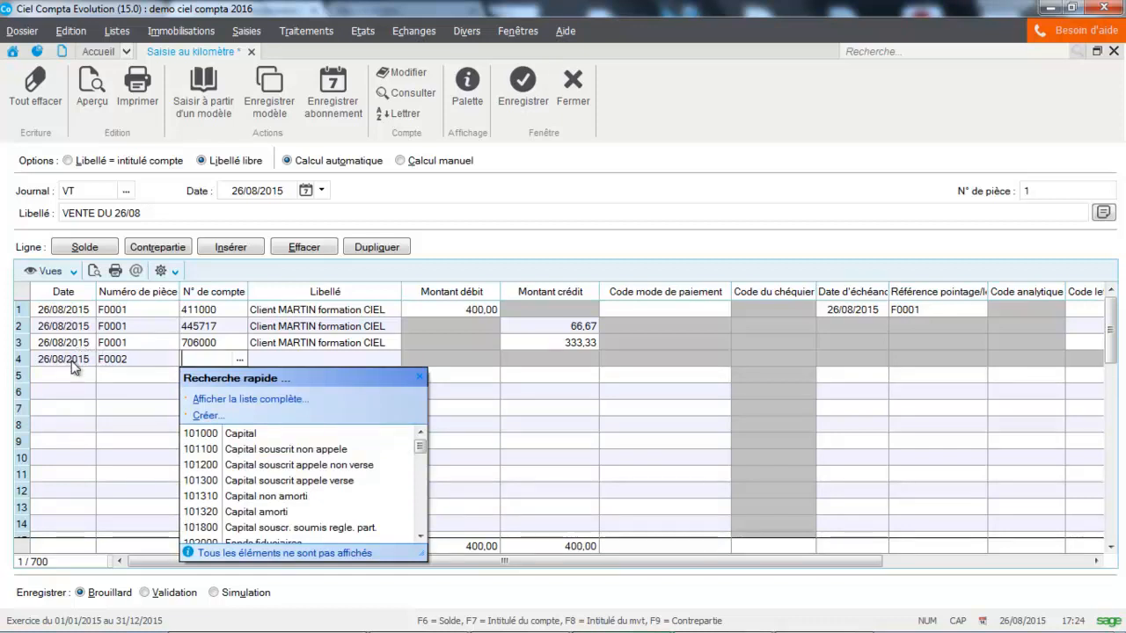
left_click(315, 249)
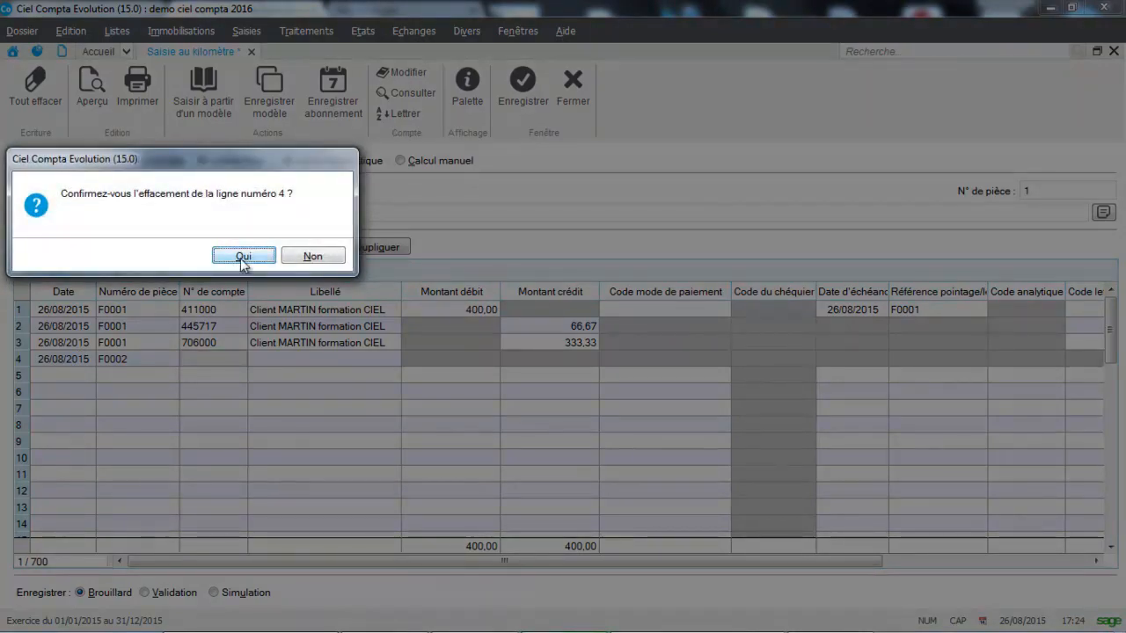
left_click(243, 256)
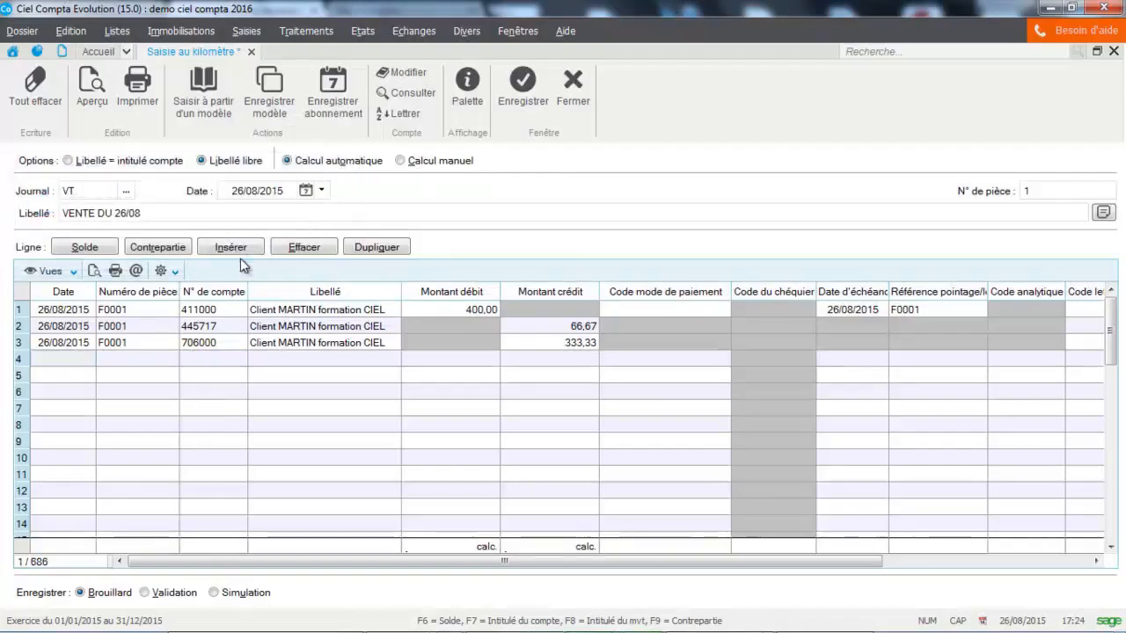
Step: Insert a blank line above the 445717 line and erase it again
left_click(84, 331)
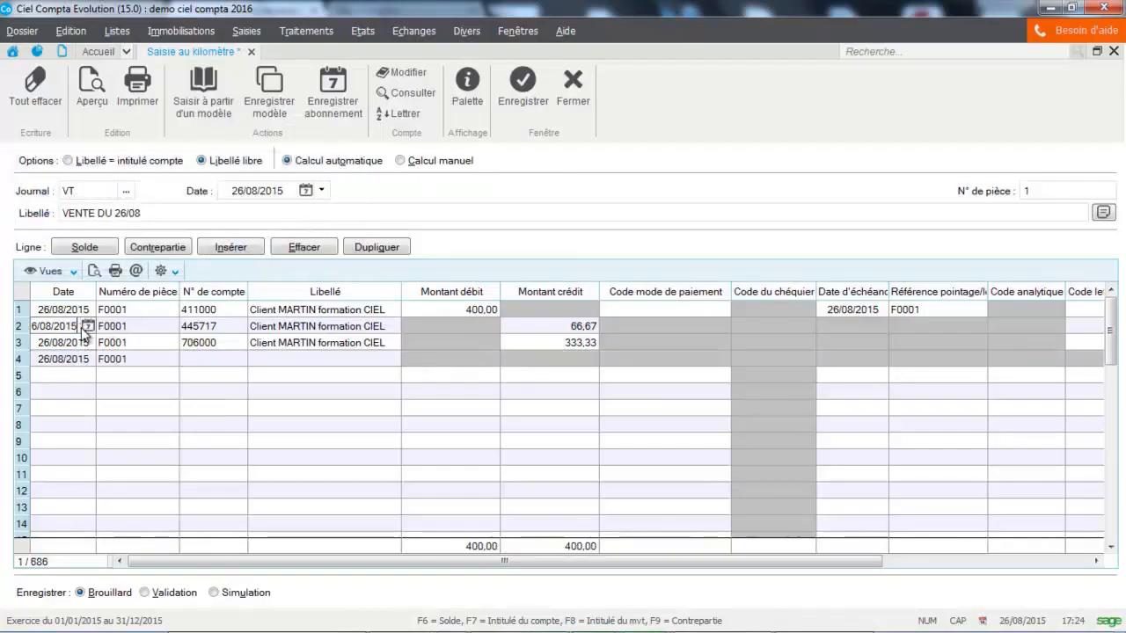
left_click(231, 247)
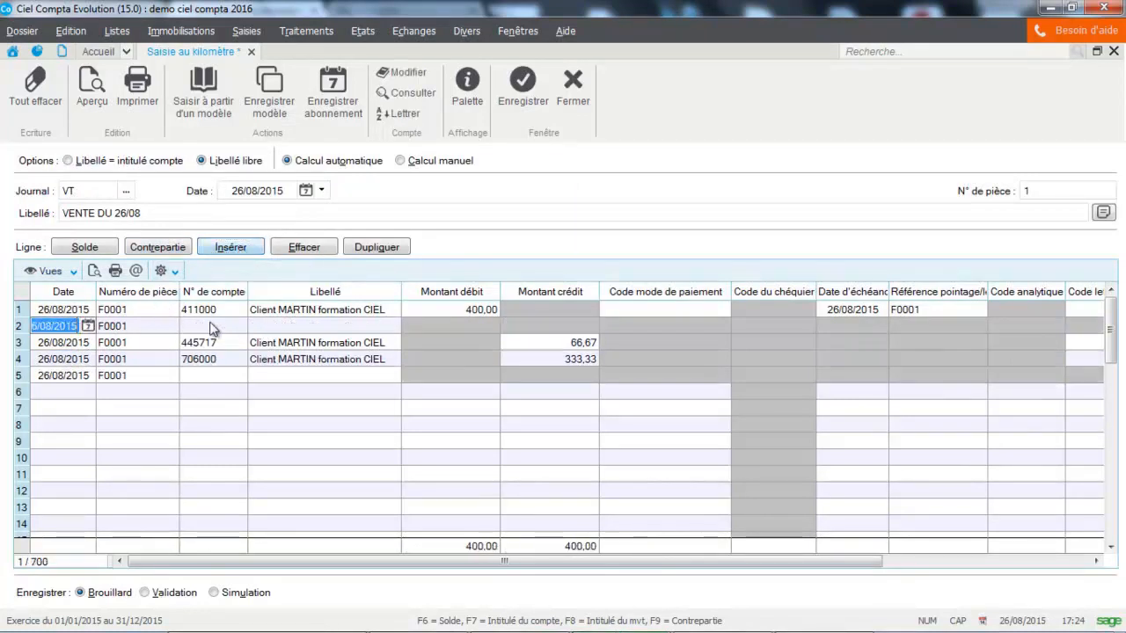
left_click(303, 247)
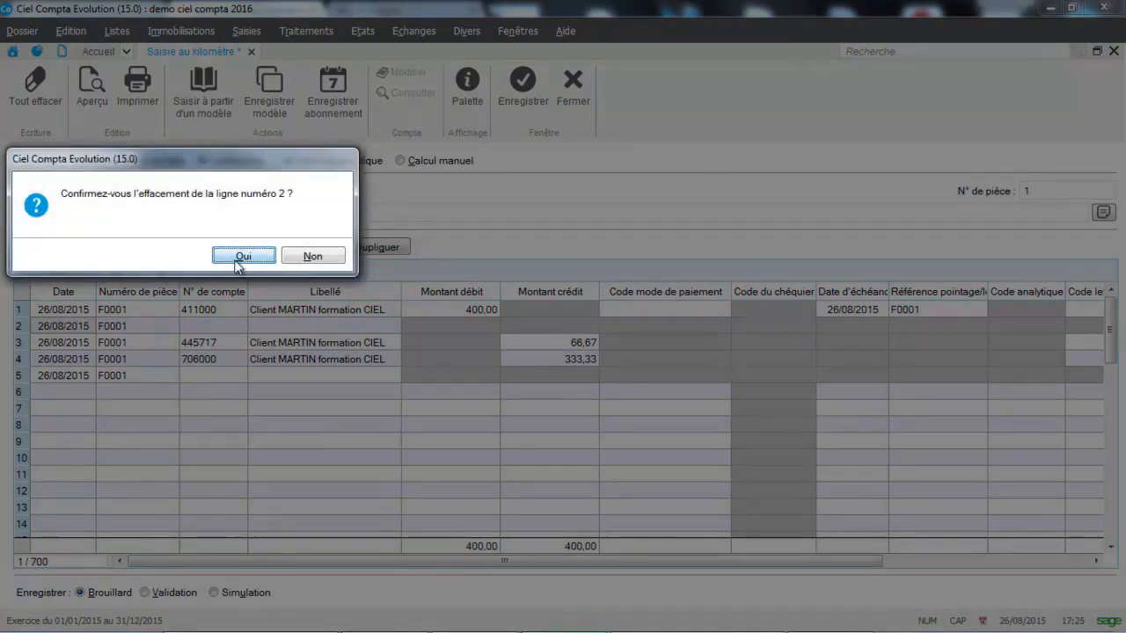
left_click(239, 260)
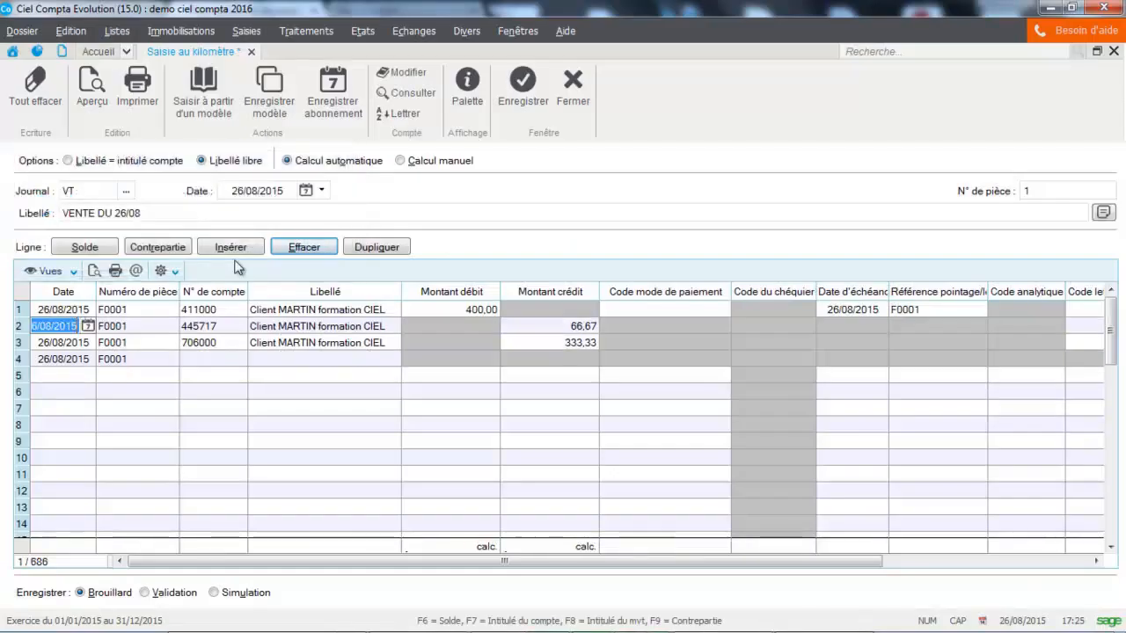
Step: Erase the unused line 4 below the 706000 line of the sales entry
left_click(72, 362)
left_click(304, 247)
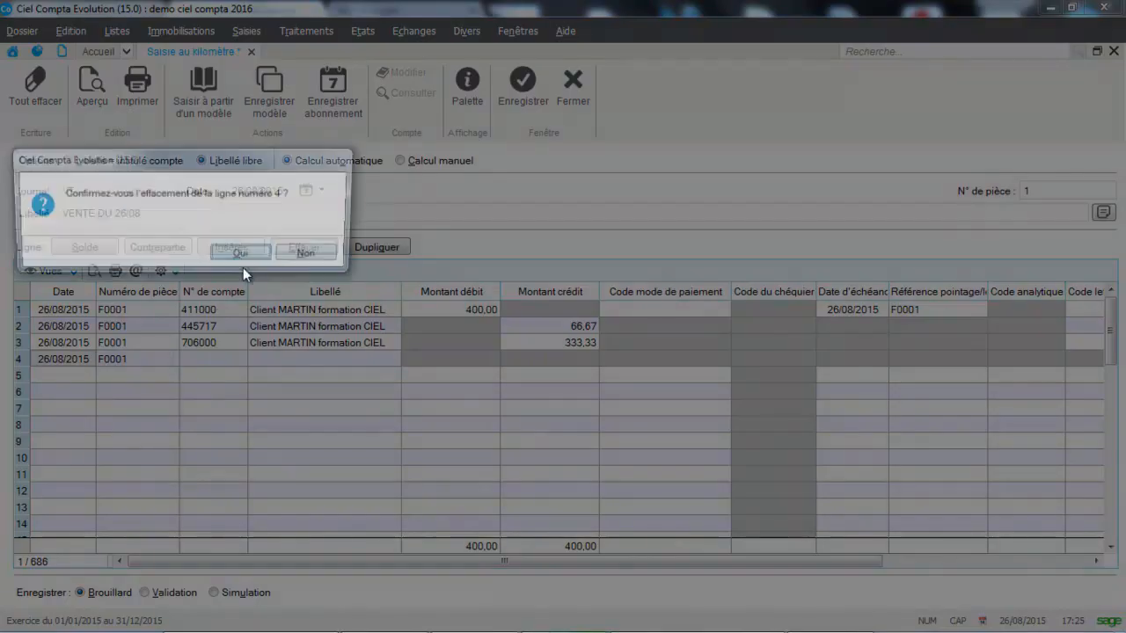
left_click(240, 252)
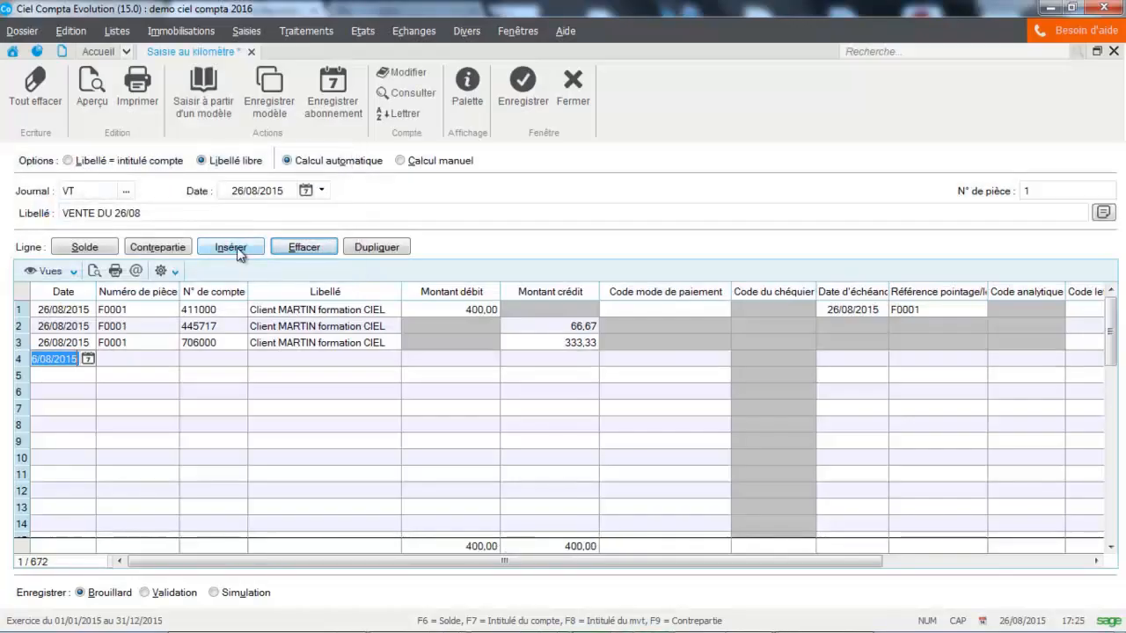
Step: Save the VT sales entry as Brouillard and close the kilometre entry form
left_click(238, 252)
left_click(532, 83)
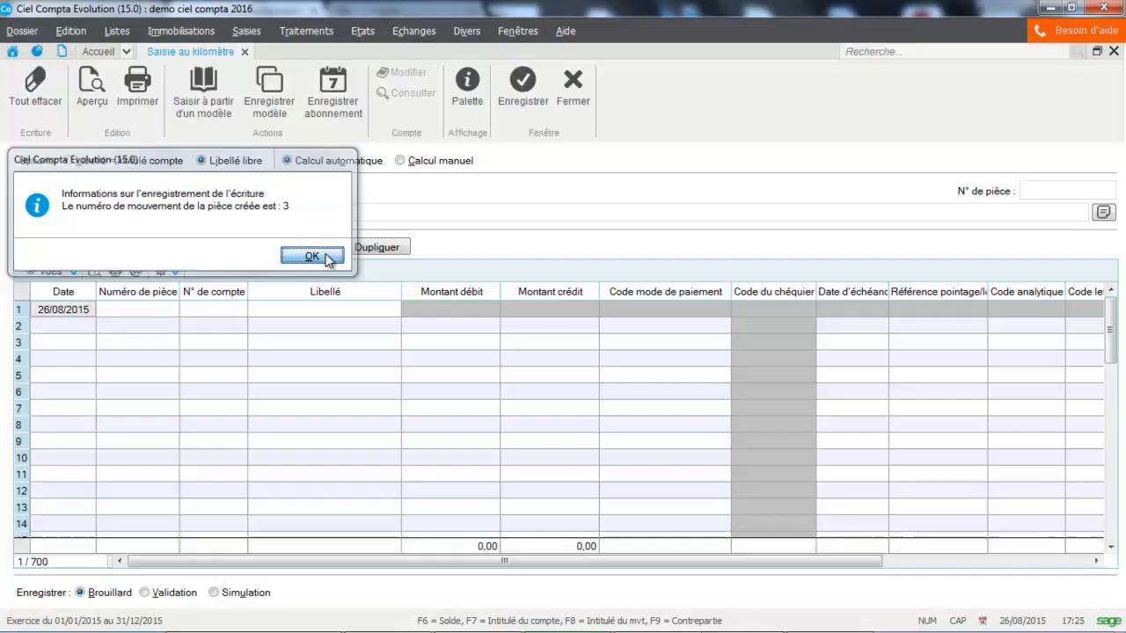
left_click(326, 255)
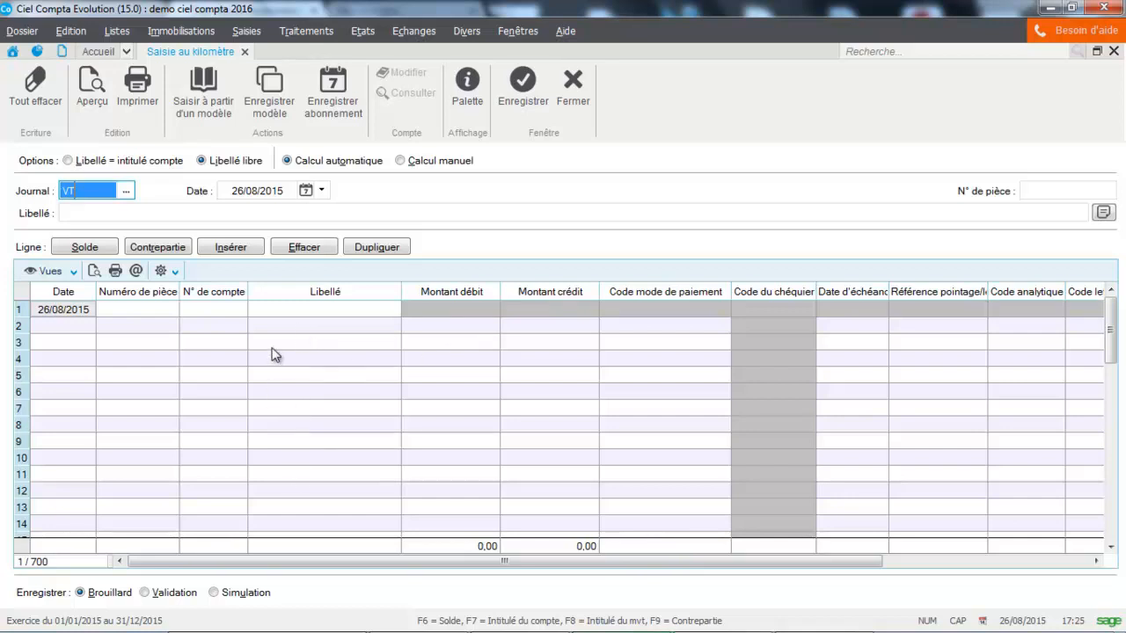
left_click(571, 79)
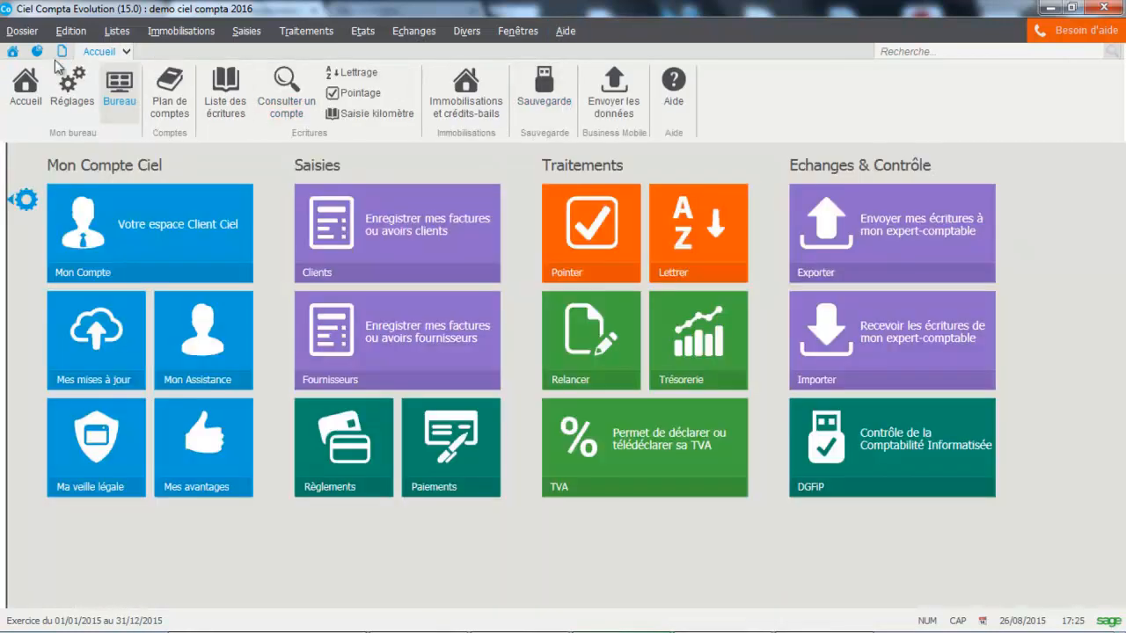
Step: Review the HA movement containing the Orange and EDF invoices from the list of entries, closing it with a re-save
left_click(117, 31)
left_click(124, 55)
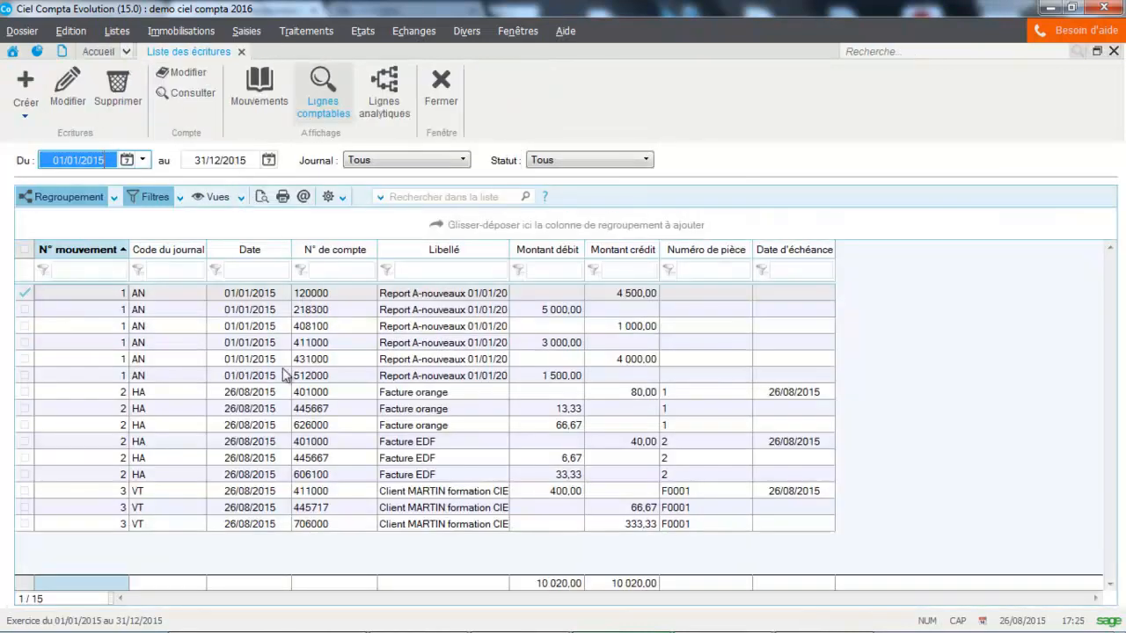
double_click(281, 408)
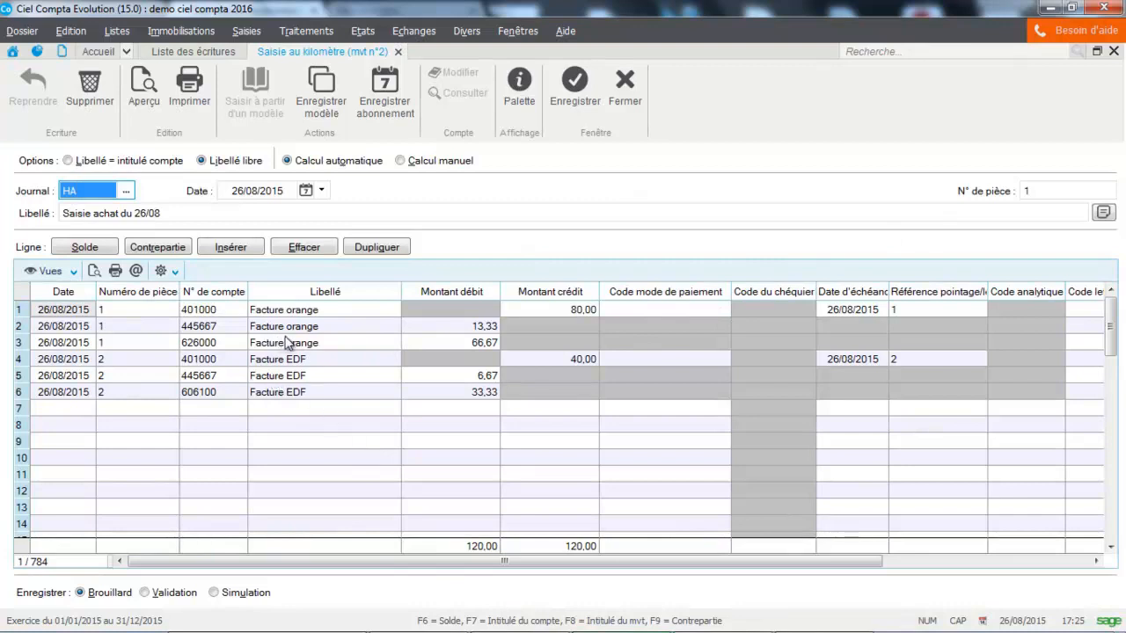
left_click(579, 86)
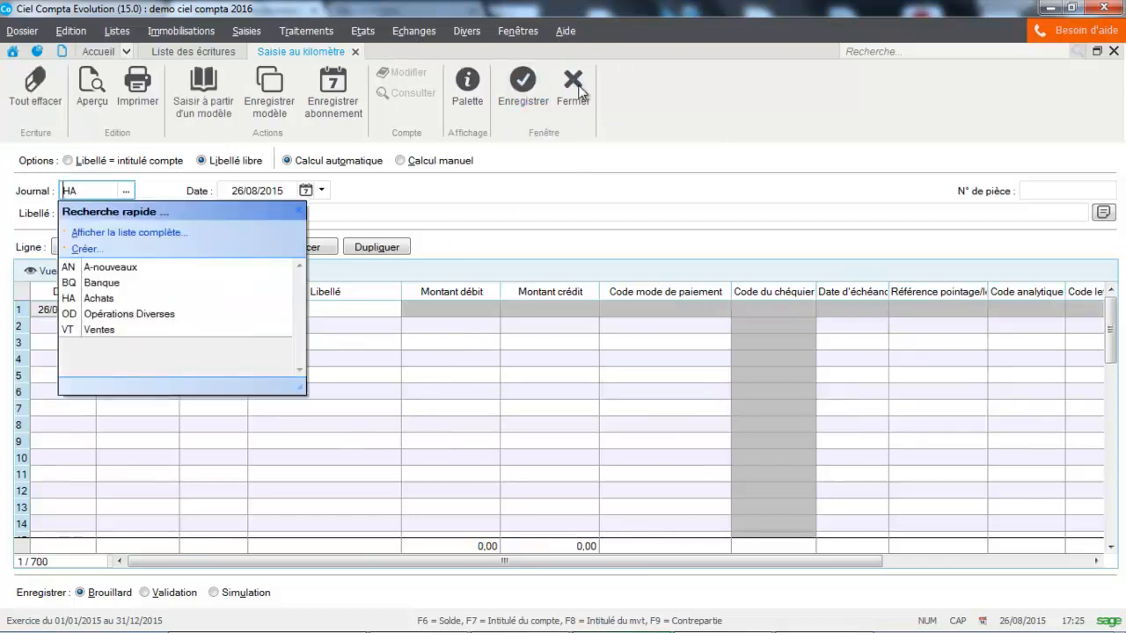
left_click(577, 86)
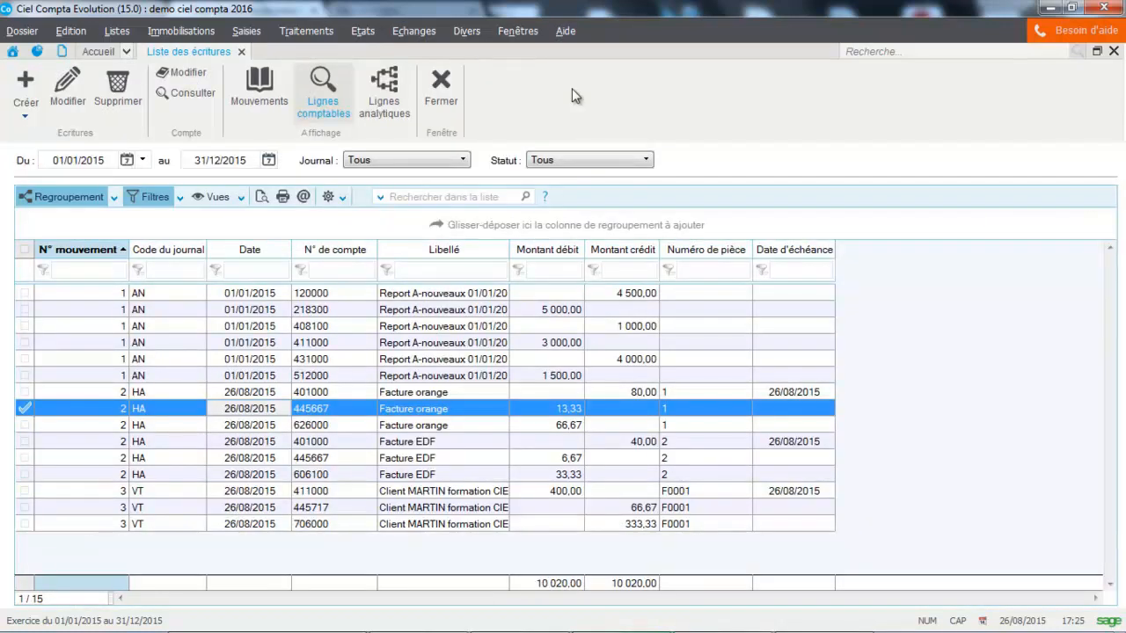
Step: Open a form for a new accounting entry
left_click(246, 30)
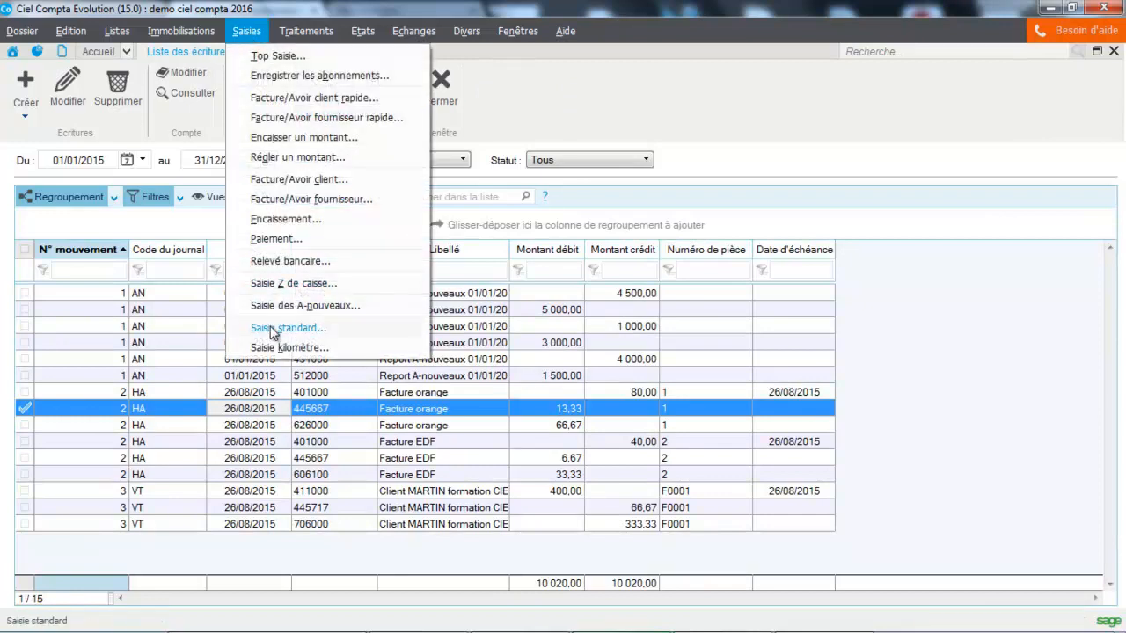